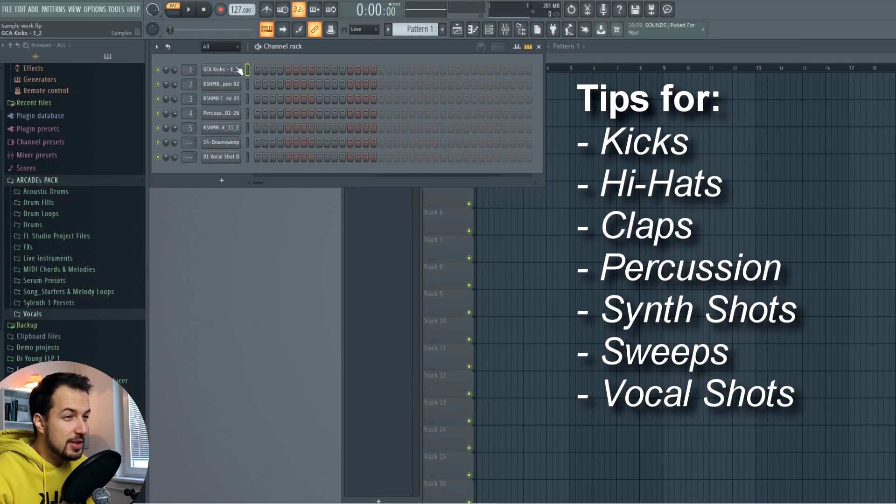
Program kicks on every fourth step and open hi-hats on steps 3, 7, 11 and 15, and audition the pattern
right_click(239, 70)
click(346, 113)
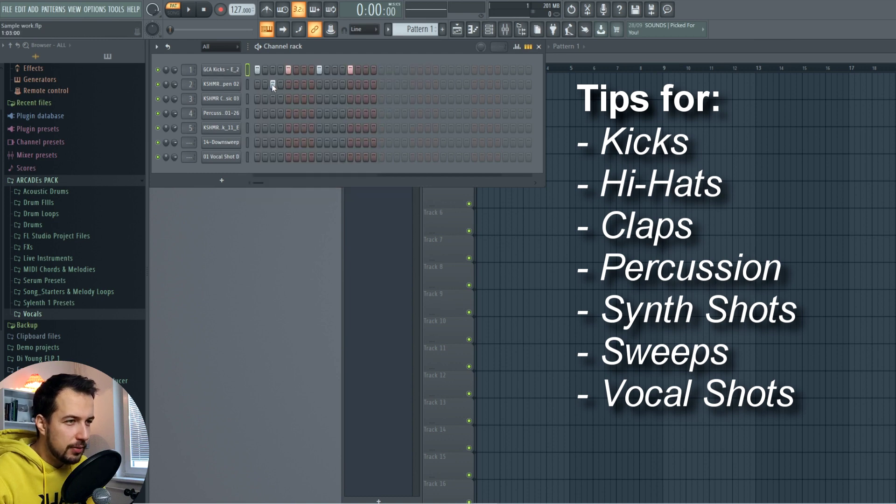
click(304, 85)
click(334, 85)
click(366, 85)
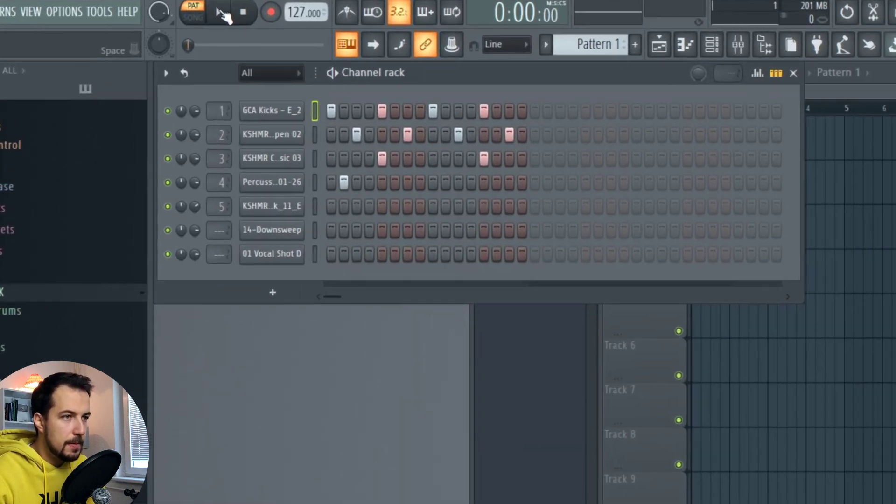
click(222, 13)
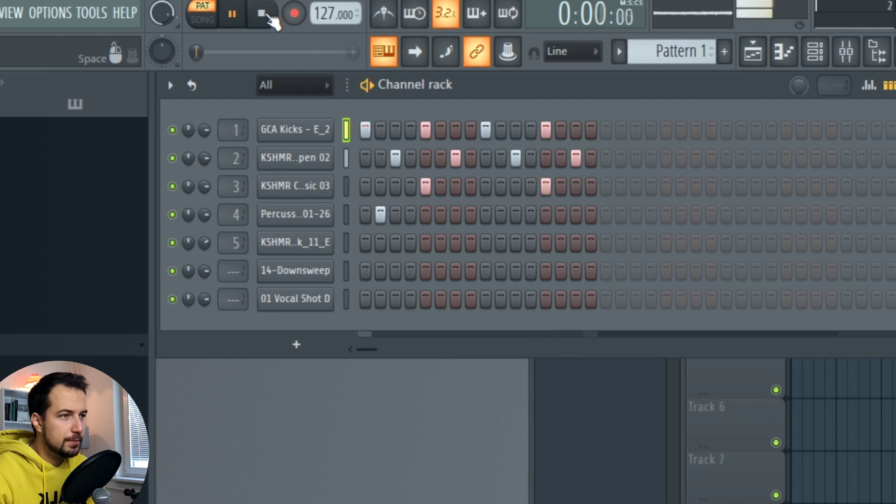
click(265, 15)
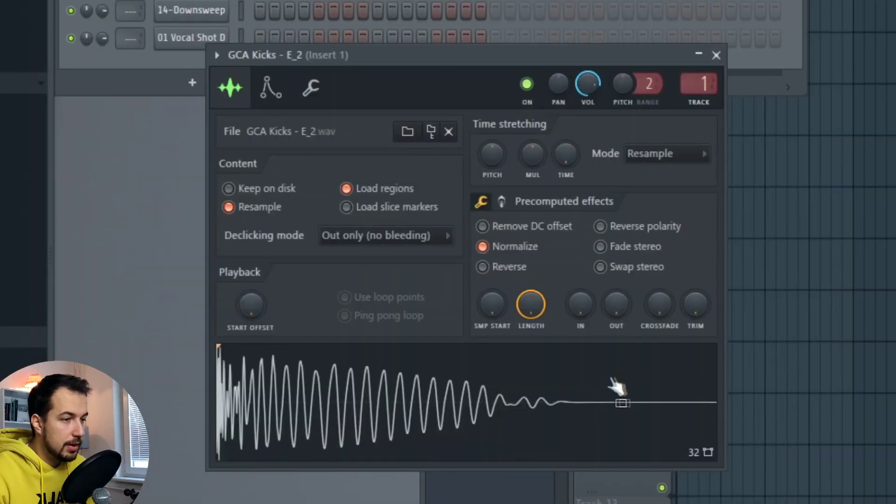
Try several fade-out amounts and a shorter length on the GCA Kicks - E_2 sample, restoring both settings
drag(621, 314, 622, 284)
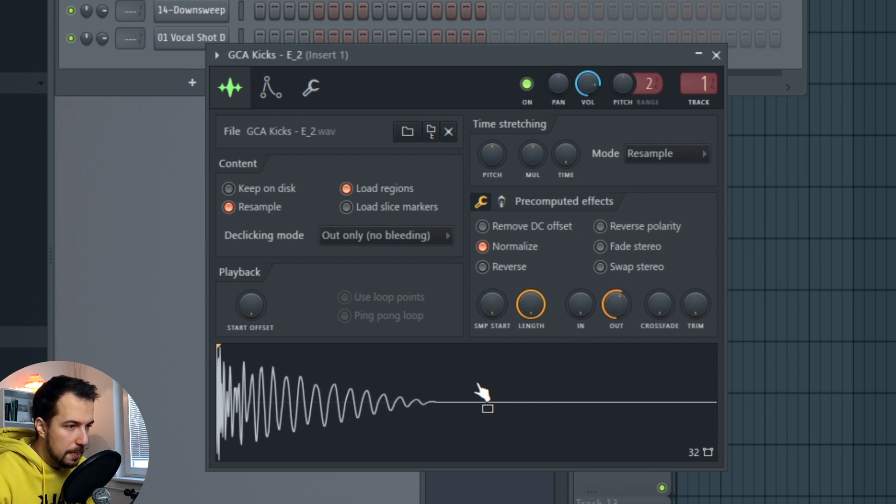
drag(612, 315, 612, 299)
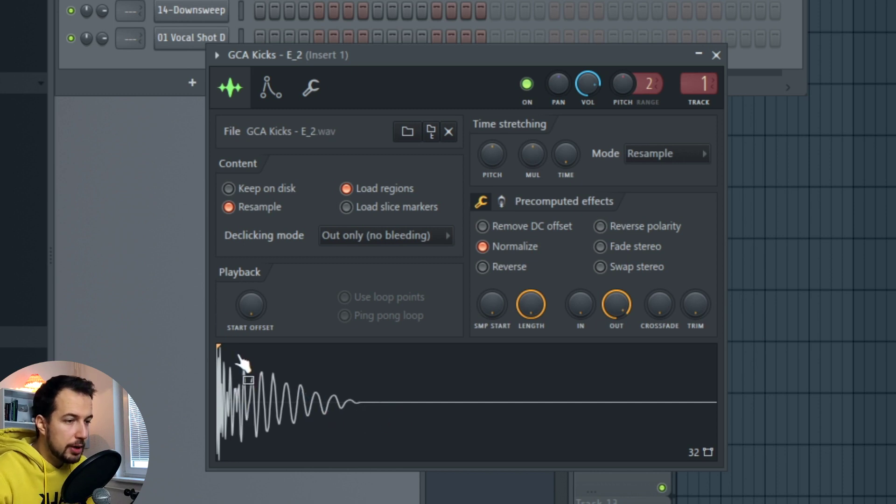
drag(616, 305, 616, 343)
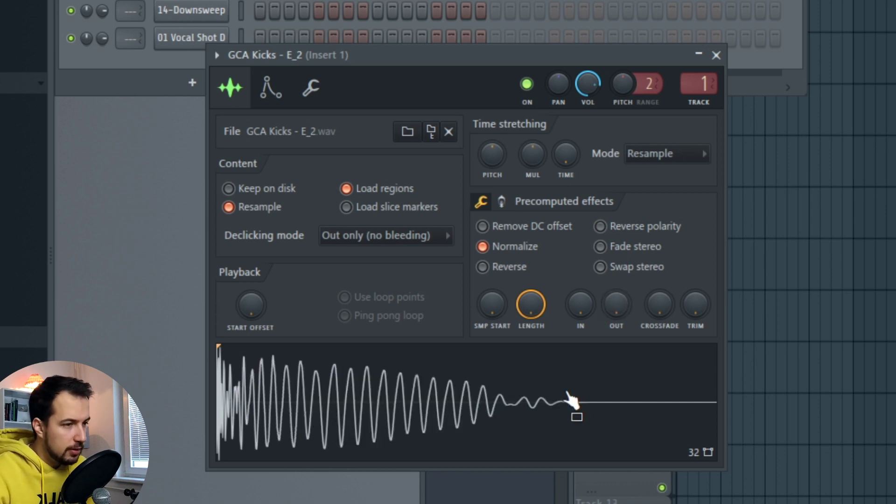
drag(614, 320, 614, 303)
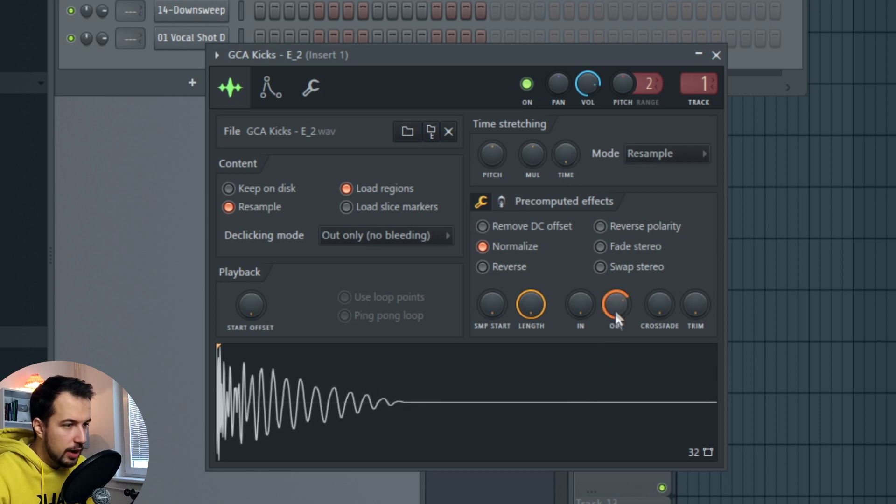
key(ctrl+z)
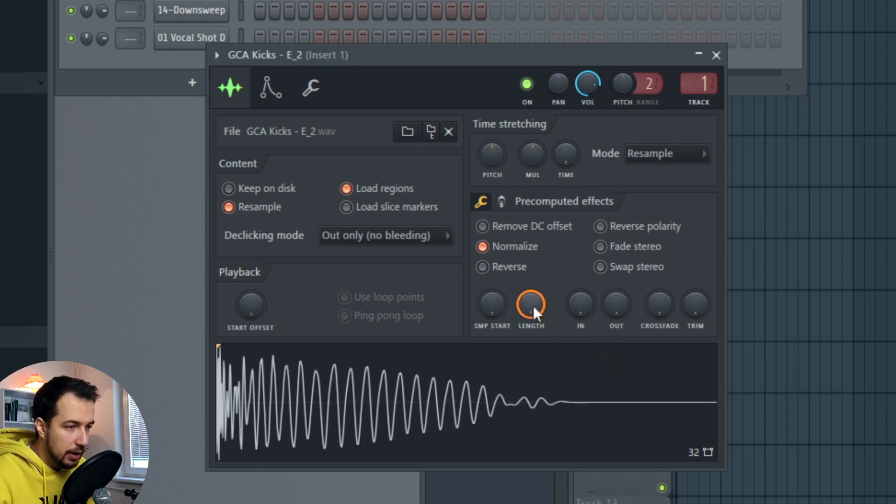
mouse_move(533, 307)
mouse_down()
mouse_move(527, 321)
mouse_move(529, 306)
mouse_move(529, 314)
mouse_up()
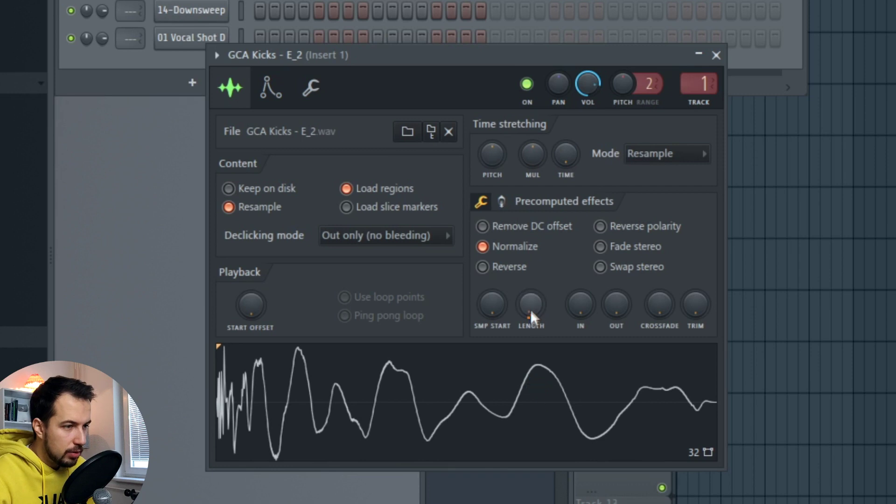
drag(540, 308, 540, 322)
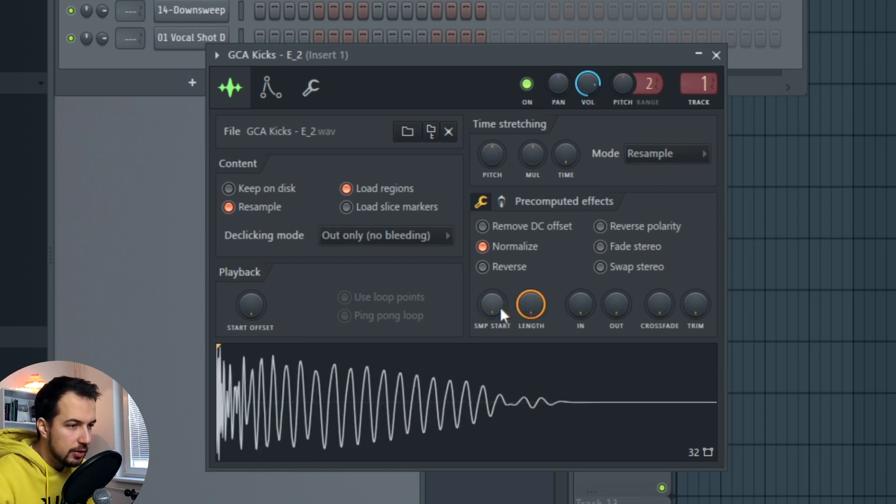
Try small sample start offsets on the kick to trim its opening transient, and return the start to zero
drag(496, 306, 496, 299)
scroll(497, 307, down, 2)
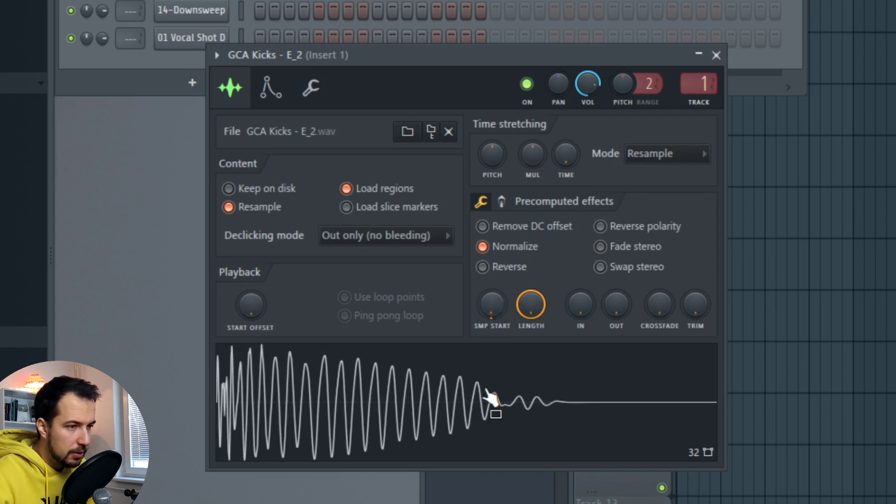
scroll(498, 320, down, 1)
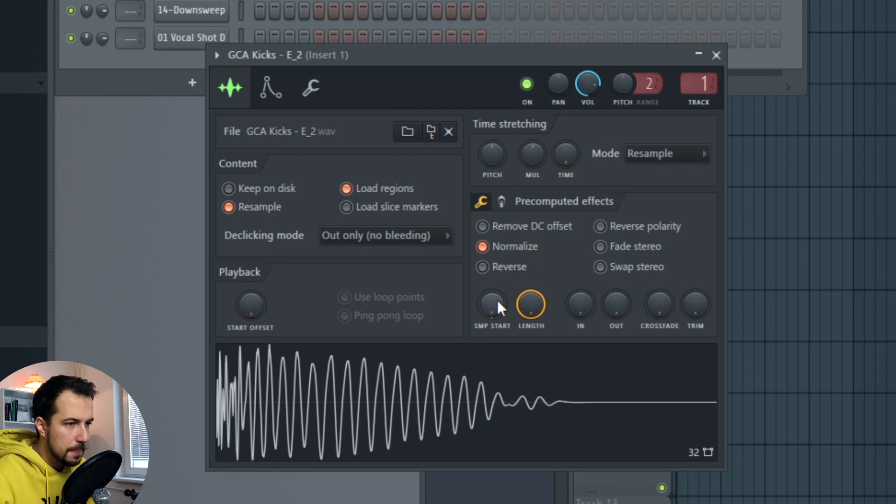
scroll(497, 307, up, 1)
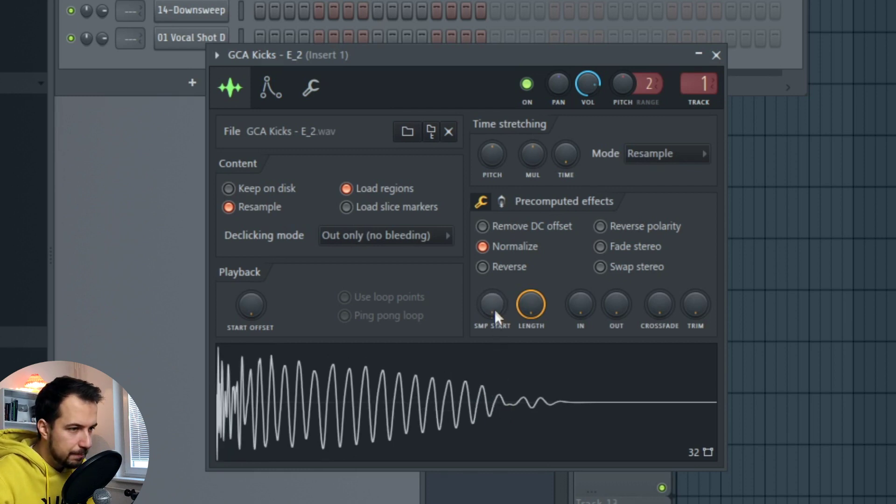
scroll(494, 309, down, 1)
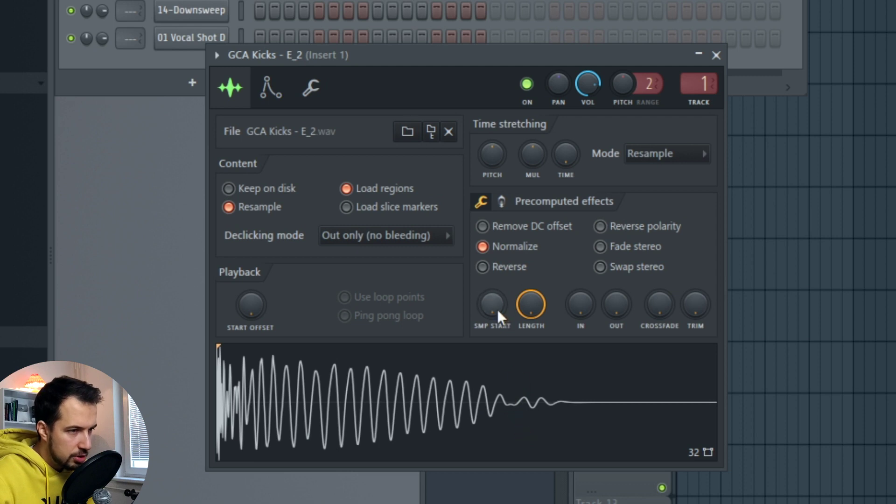
drag(497, 308, 497, 307)
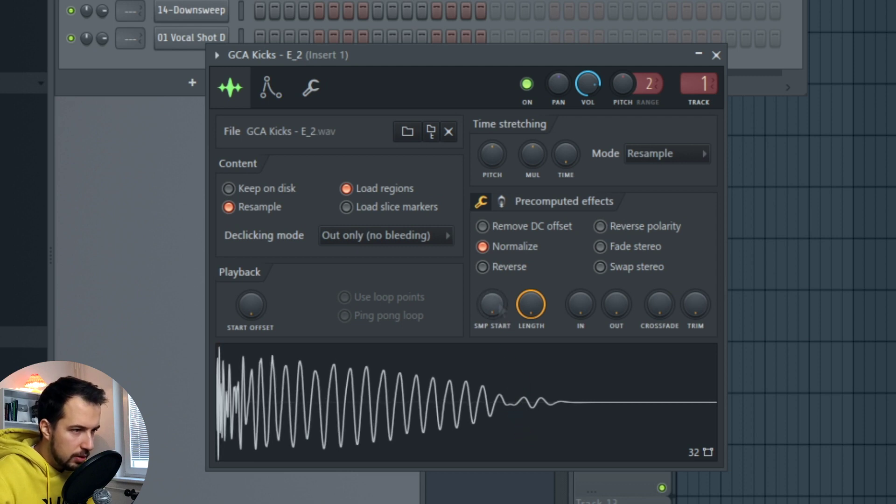
drag(490, 314, 490, 312)
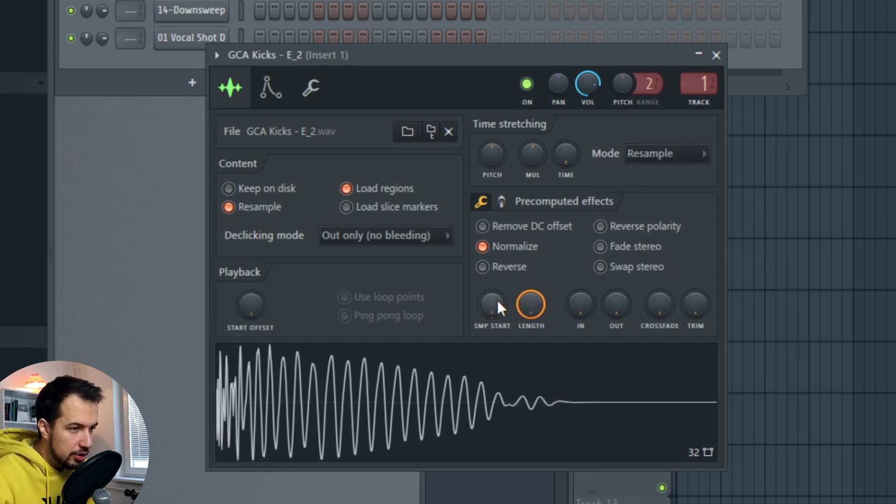
drag(492, 305, 493, 320)
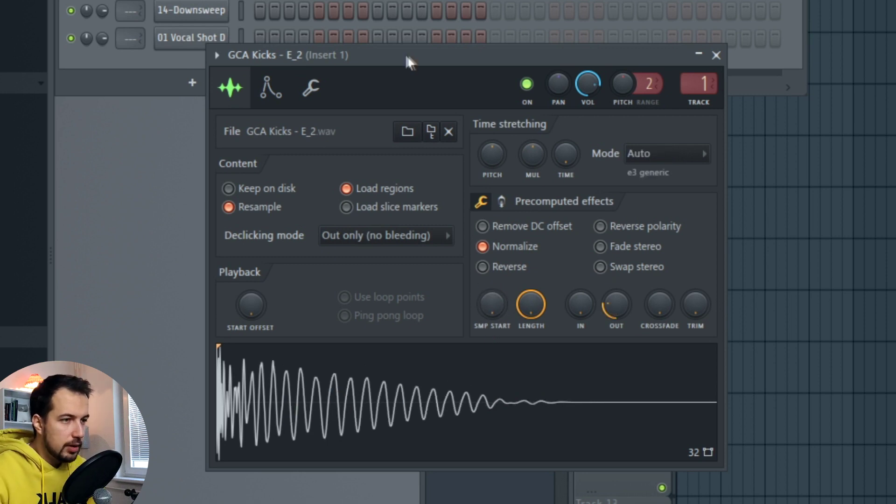
Apply a negative Pogo pitch bend to the kick sample in its precomputed effects
click(503, 203)
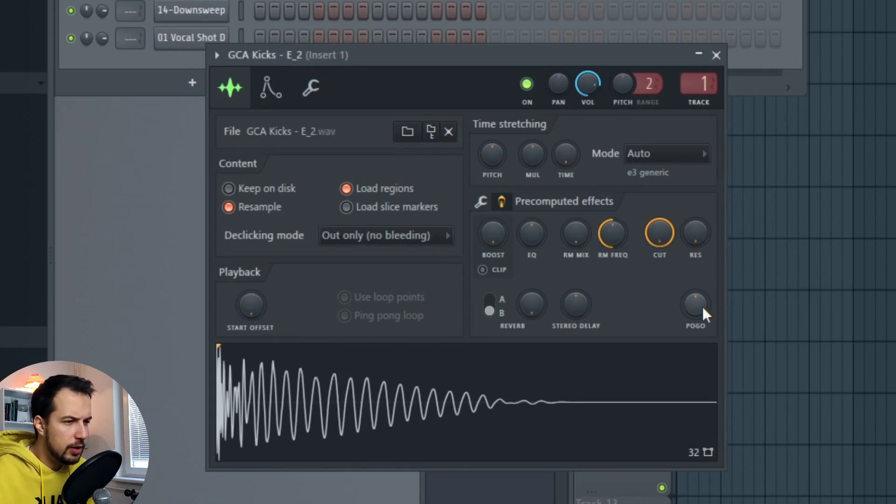
mouse_move(696, 304)
mouse_down()
mouse_move(697, 336)
mouse_move(696, 280)
mouse_move(703, 322)
mouse_move(686, 315)
mouse_up()
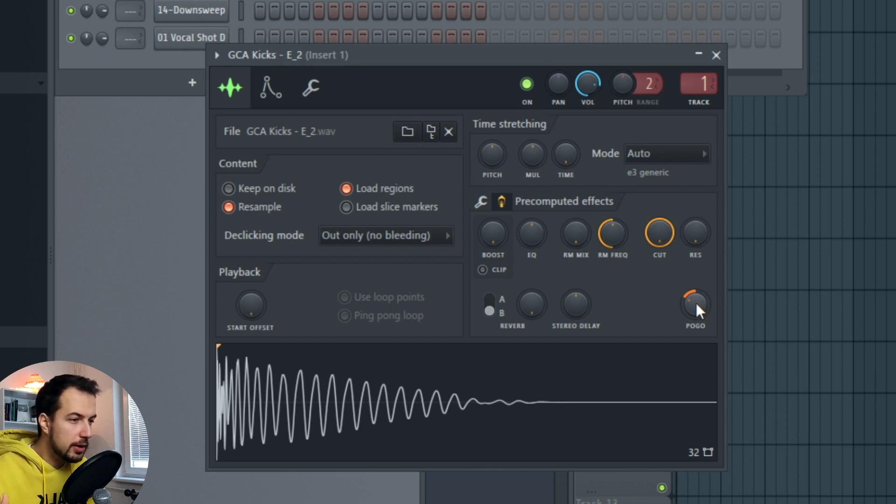
drag(696, 306, 586, 386)
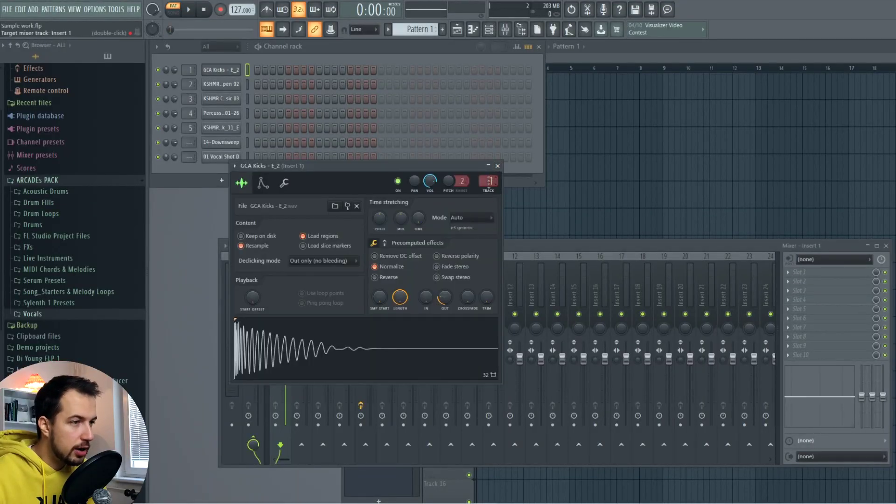
Close the kick's sampler settings and load Transient Processor into the first effect slot of Insert 1
click(498, 167)
click(793, 272)
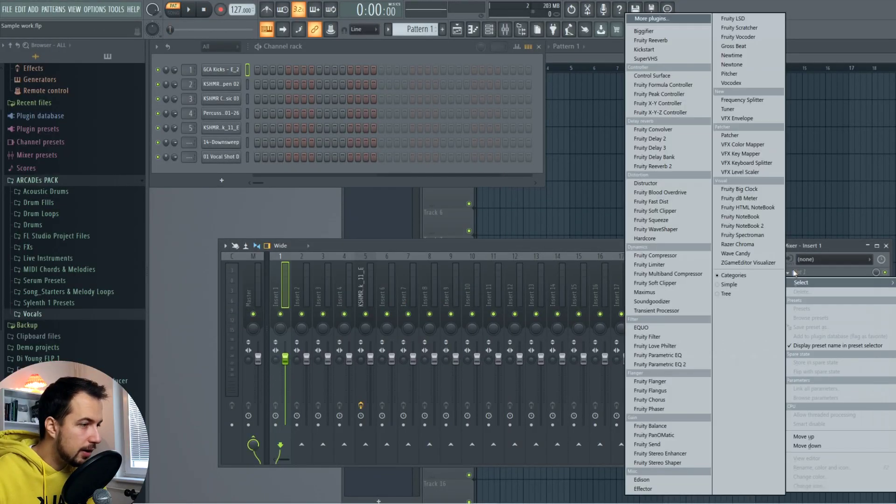
click(673, 307)
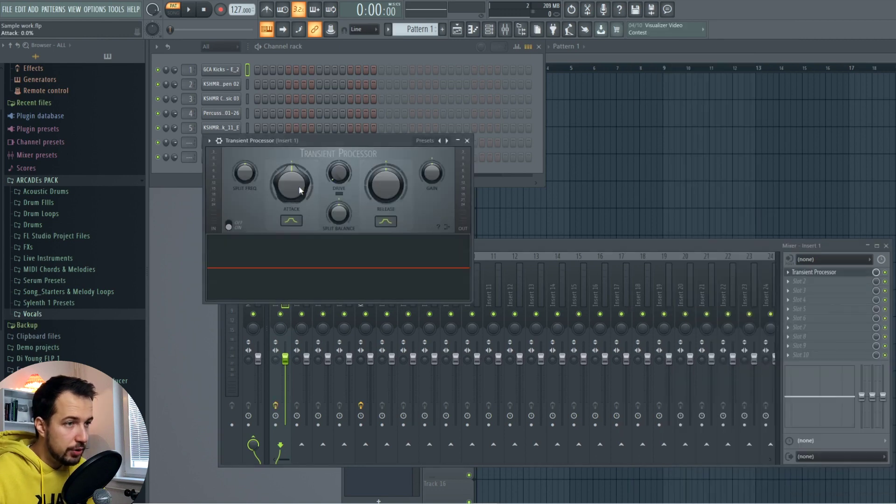
Fill the kick channel every 4 steps and audition it through the Transient Processor
right_click(233, 70)
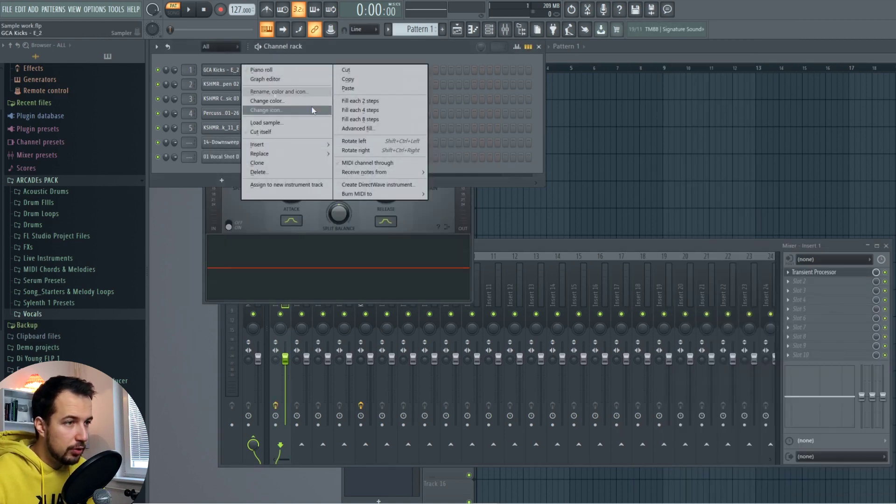
click(369, 108)
click(188, 9)
click(240, 200)
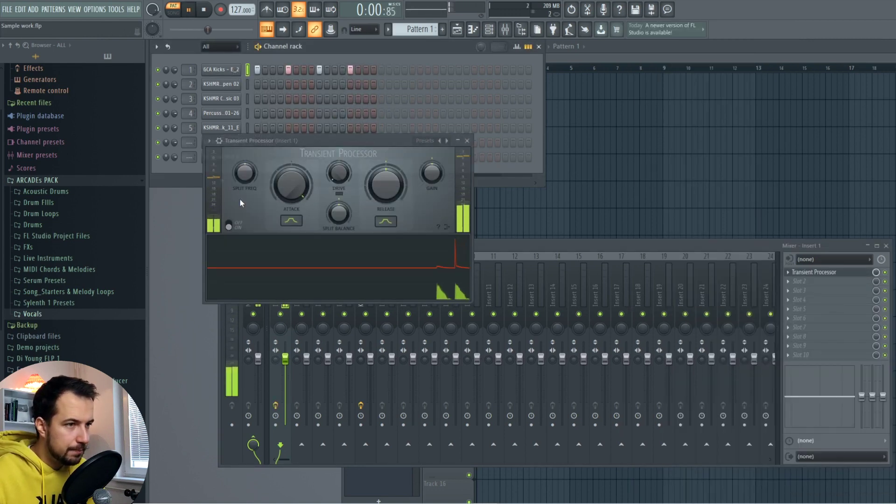
click(227, 71)
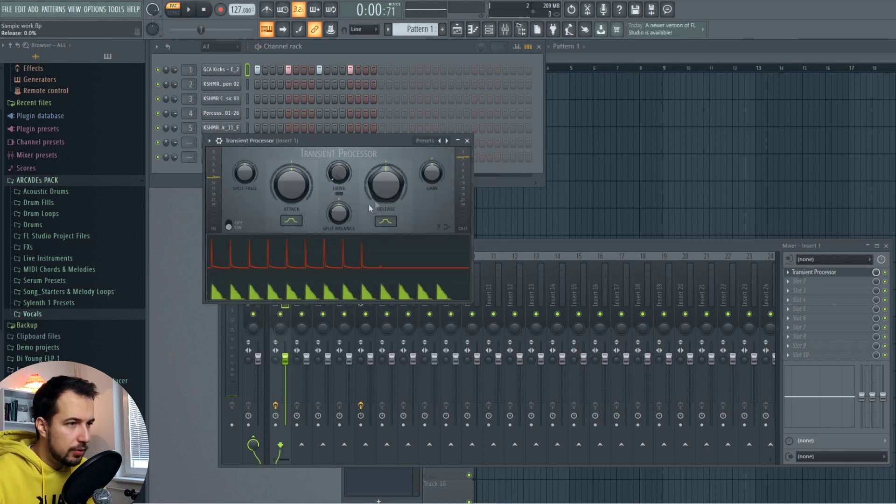
Audition the kick with the Transient Processor's release at 100%, and set its attack to 8.7%
mouse_move(388, 188)
mouse_down()
mouse_move(387, 163)
mouse_move(385, 198)
mouse_up()
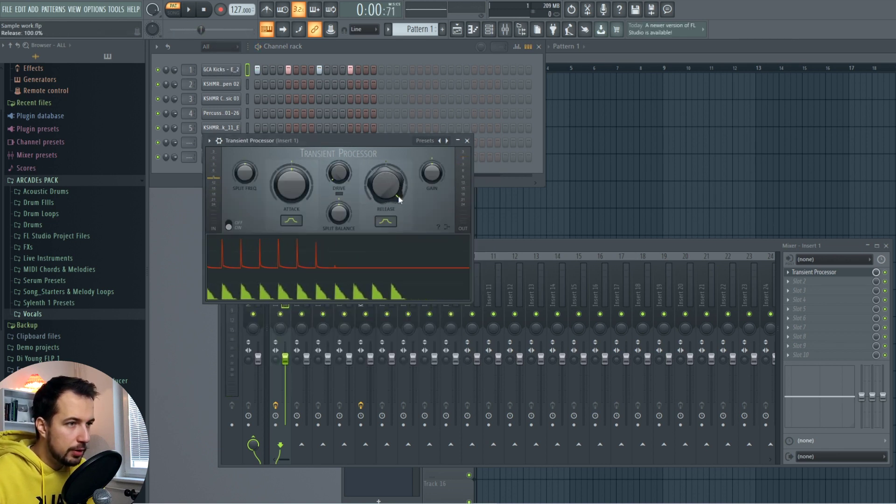
click(189, 10)
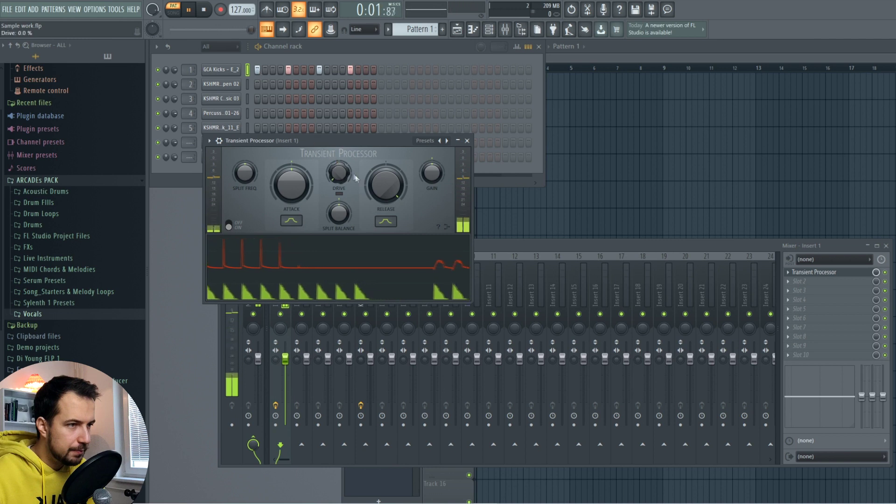
drag(291, 185, 291, 183)
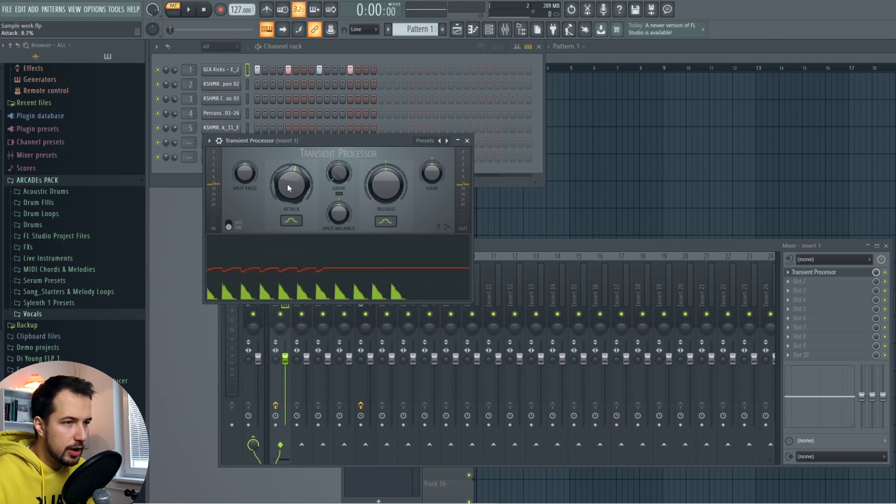
click(191, 11)
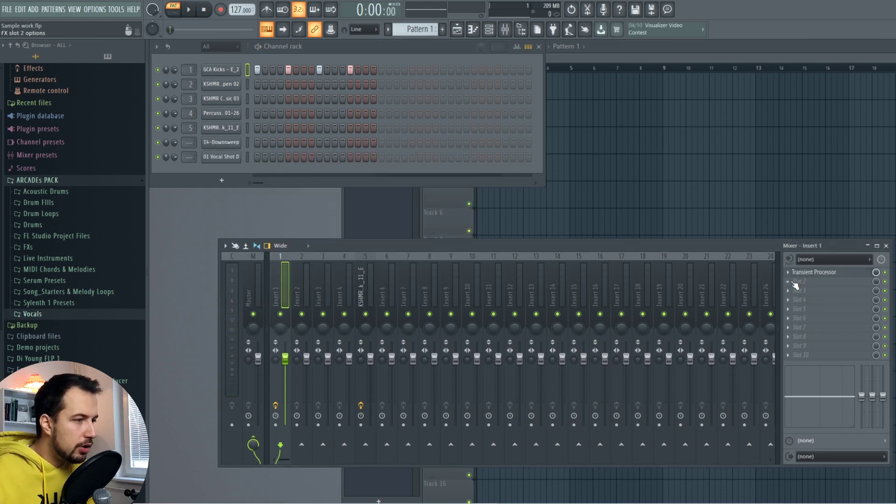
Load Fruity Parametric EQ 2 into slot 2 of Insert 1 and move its band 7 down toward the bass range
click(794, 282)
click(705, 366)
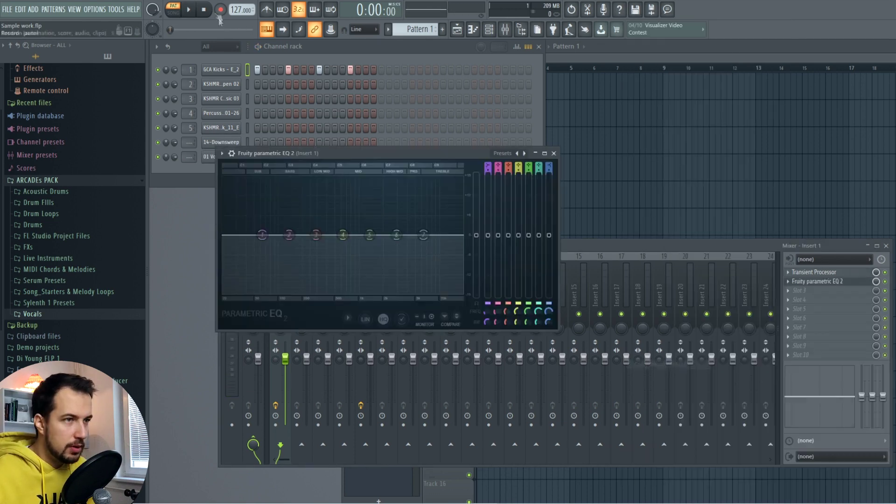
click(191, 10)
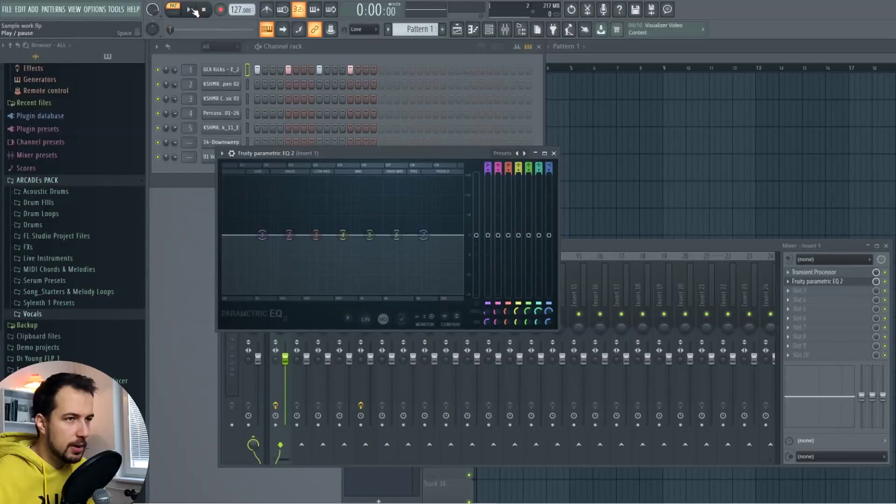
drag(423, 235, 284, 219)
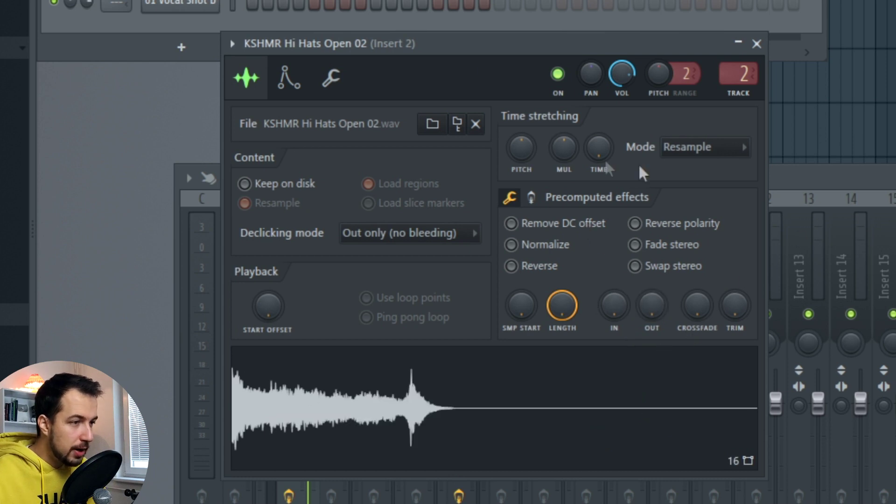
Apply a negative Pogo pitch bend to the KSHMR Hi Hats Open 02 sample
click(532, 197)
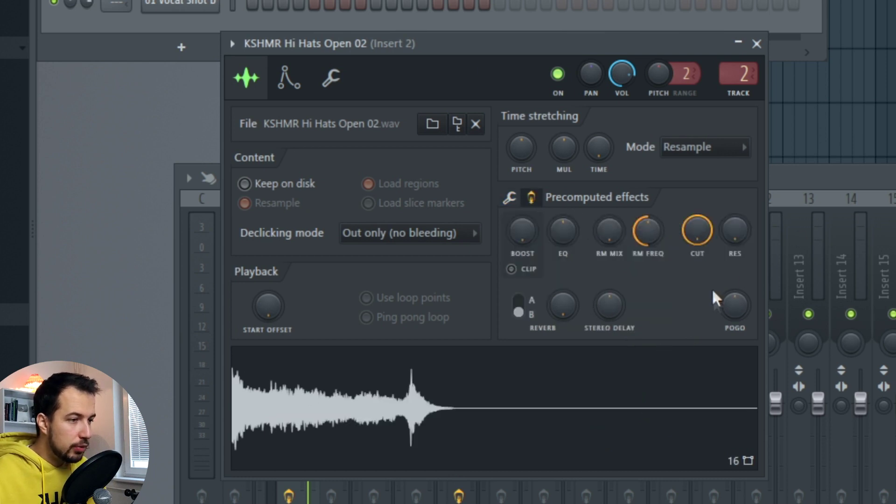
drag(742, 317, 696, 365)
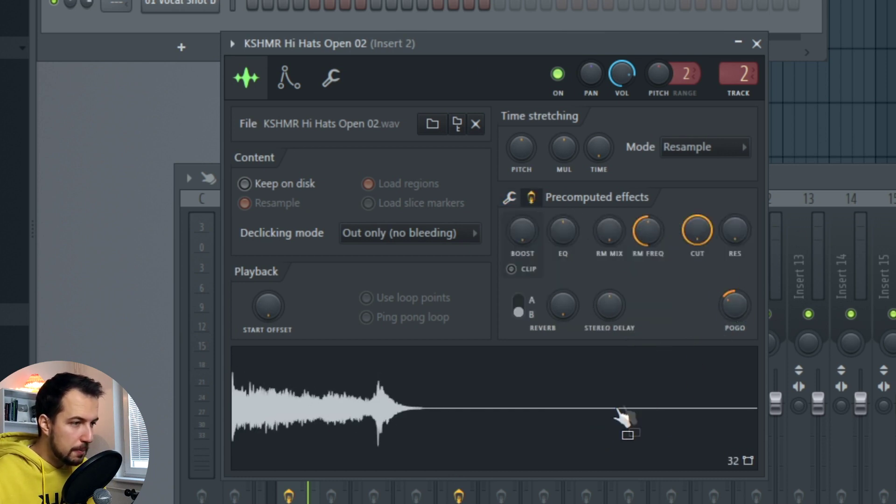
Reset the Pogo pitch bend on the KSHMR Hi Hats Open 02 sample and enable its volume envelope
alt+click(736, 314)
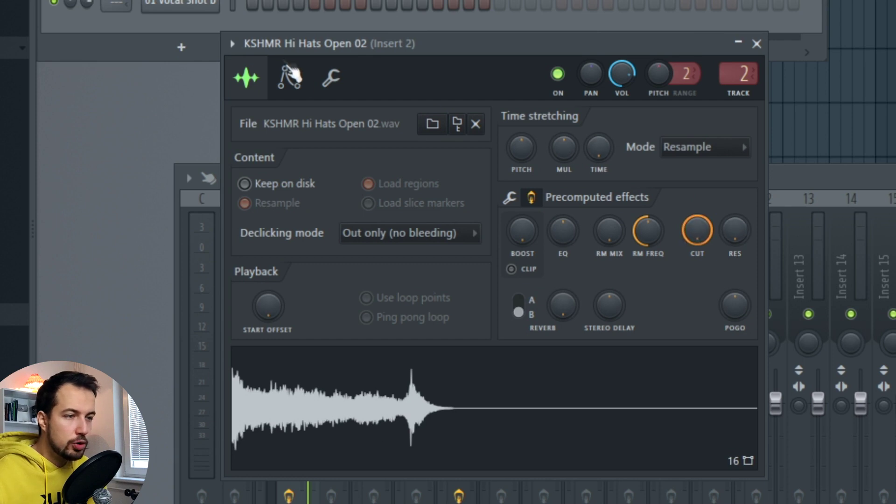
click(287, 80)
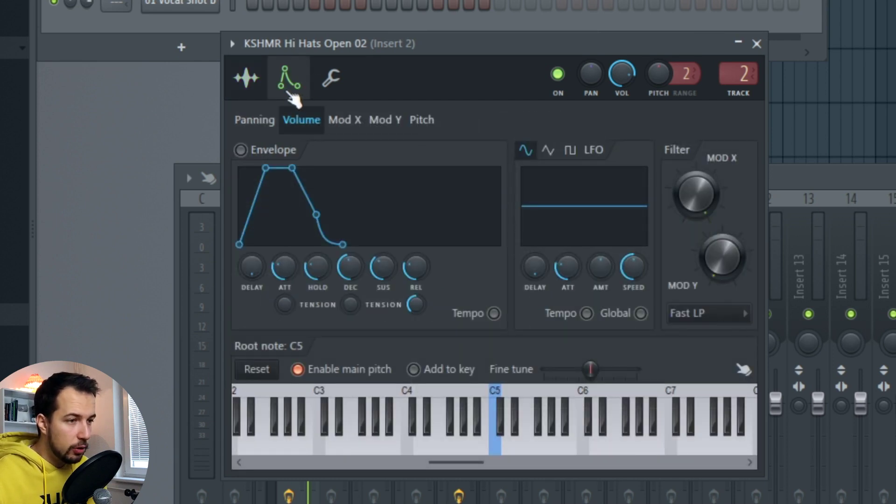
click(240, 151)
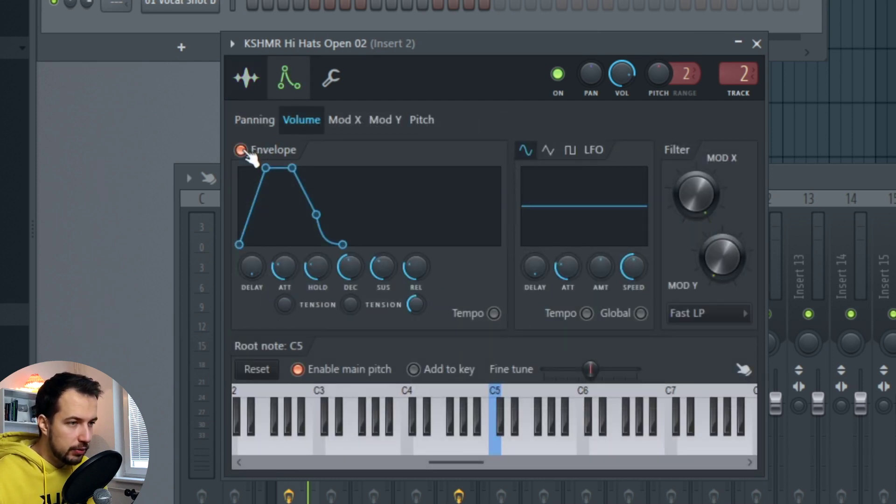
Set the envelope's attack, hold and decay to zero, raise sustain to maximum, shorten the release, and audition the hi-hat at C5
drag(278, 272, 278, 299)
scroll(322, 269, down, 3)
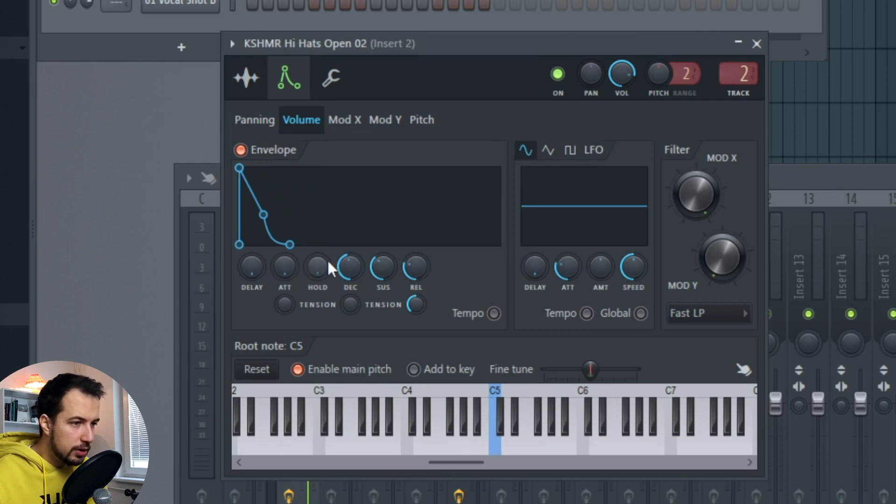
scroll(346, 269, down, 5)
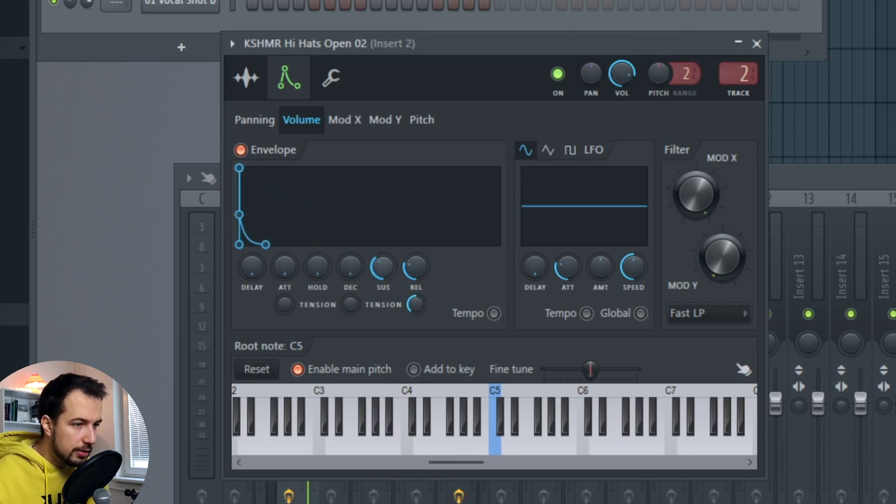
scroll(382, 270, up, 5)
scroll(424, 269, down, 2)
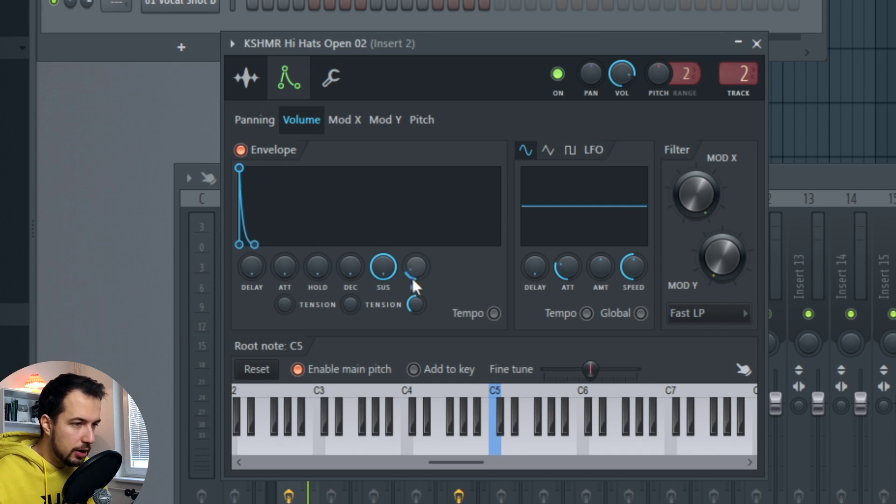
click(498, 448)
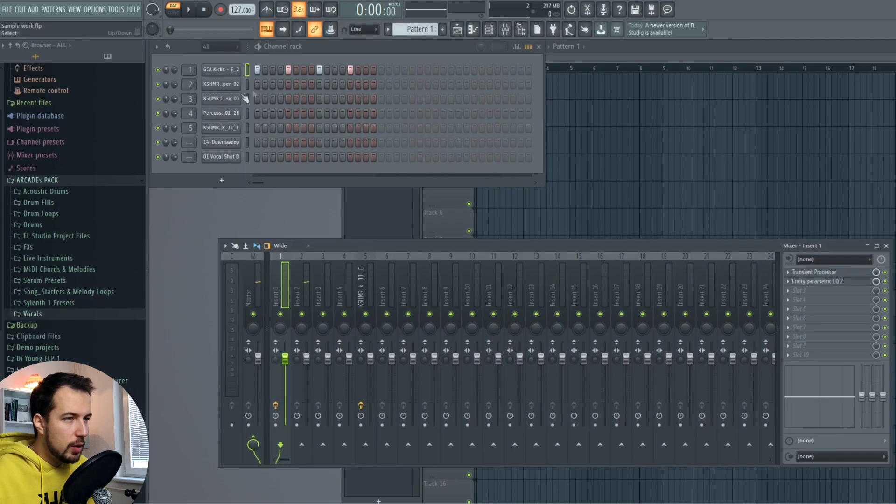
Place C5 hi-hat notes on the offbeats of bar 1 in the piano roll while playing the pattern
right_click(227, 87)
click(250, 86)
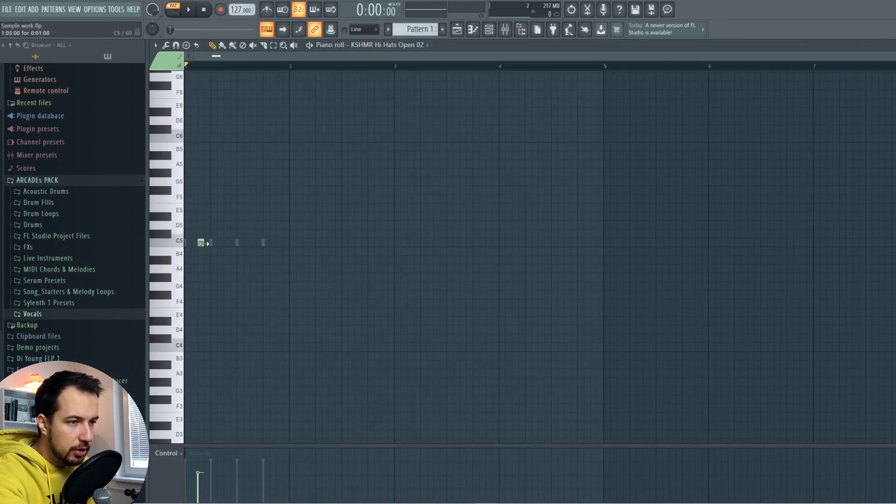
key(space)
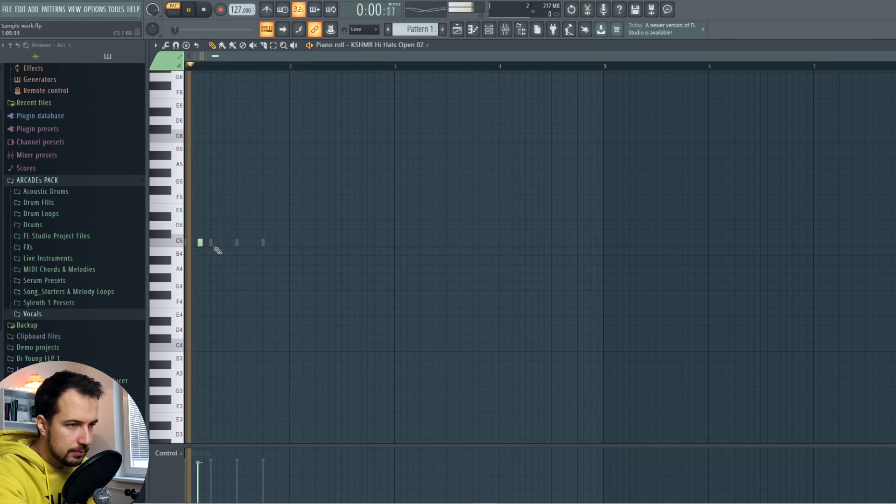
click(226, 242)
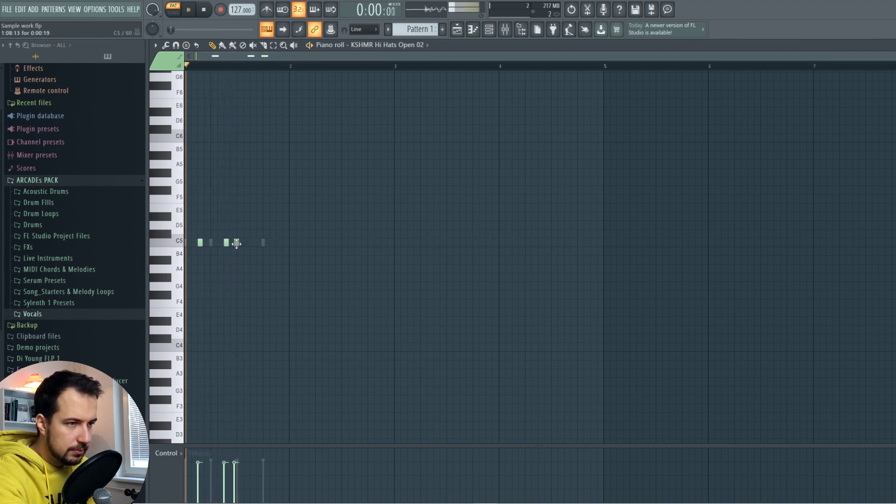
click(253, 243)
key(space)
key(space)
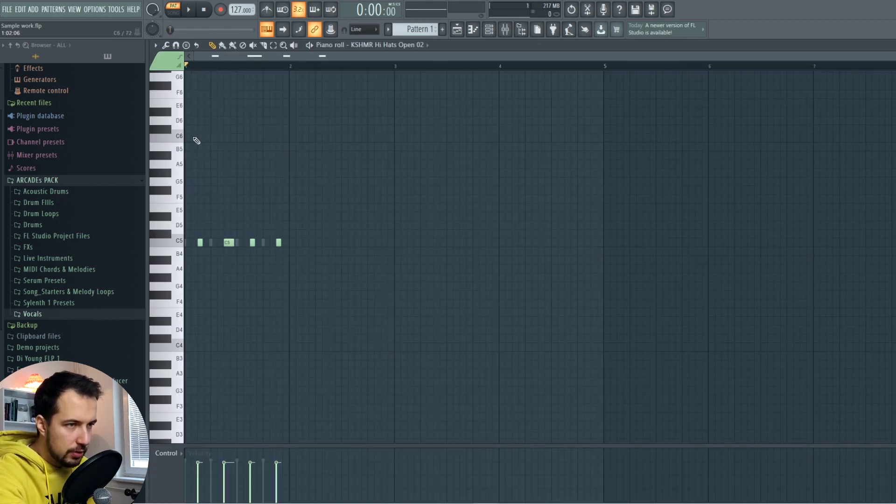
Add a C5 hi-hat note just ahead of the first offbeat note during playback and duplicate the bar of notes
key(space)
click(193, 243)
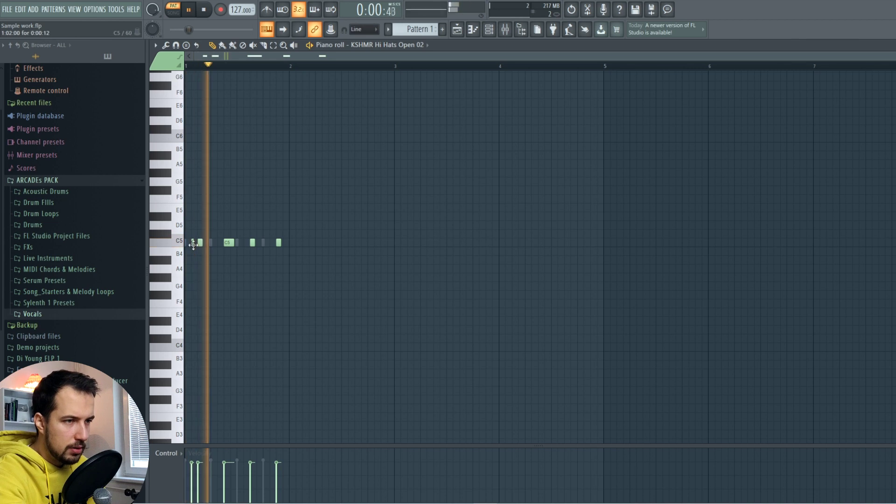
key(ctrl+b)
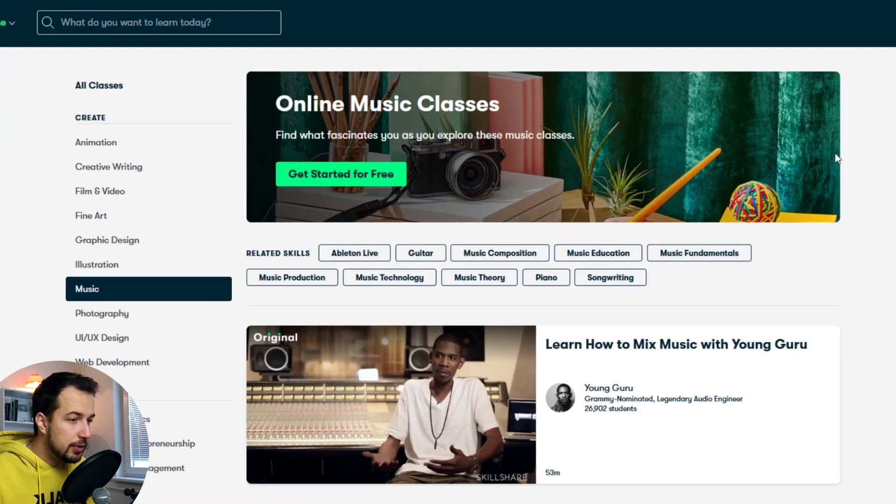
Look through the featured and popular classes on Skillshare's Online Music Classes page
scroll(762, 165, down, 3)
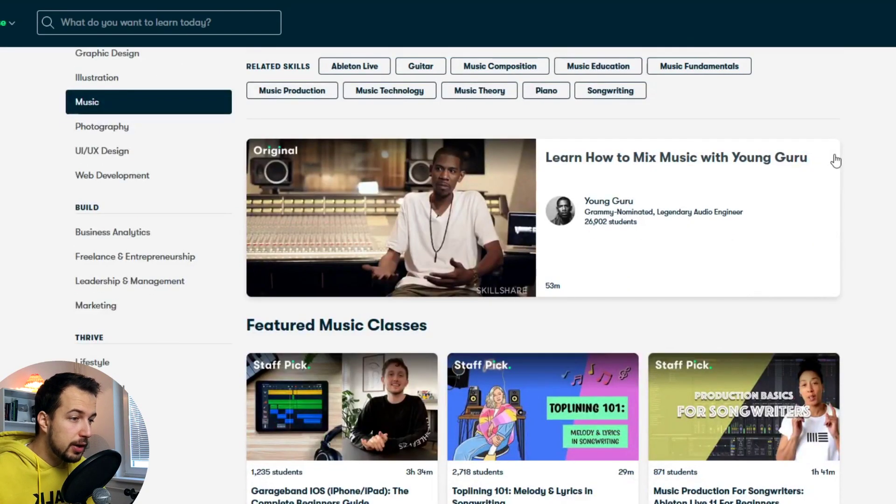
scroll(835, 161, down, 2)
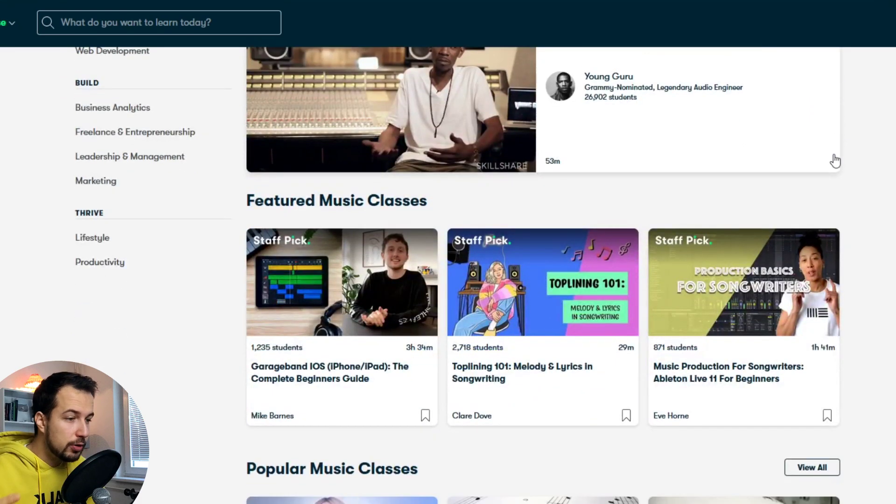
scroll(862, 161, down, 5)
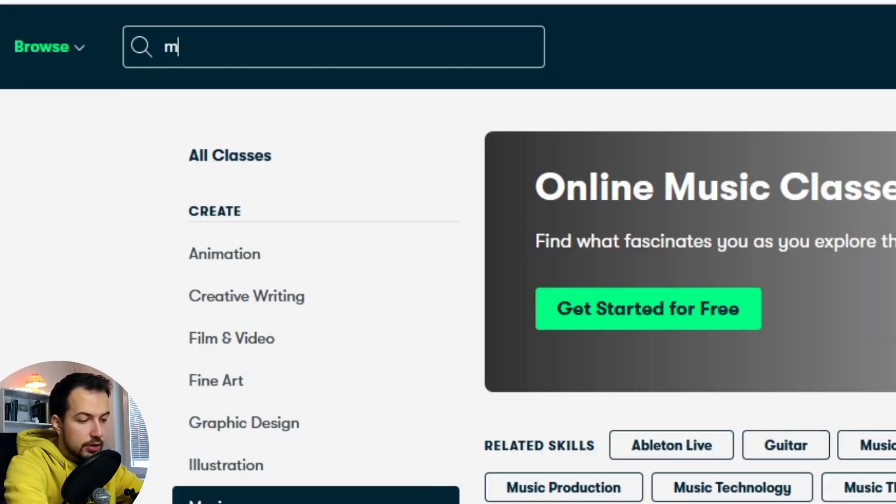
Search Skillshare for "music theory" and look over the classes found
text(usic theory)
key(Return)
scroll(653, 130, down, 4)
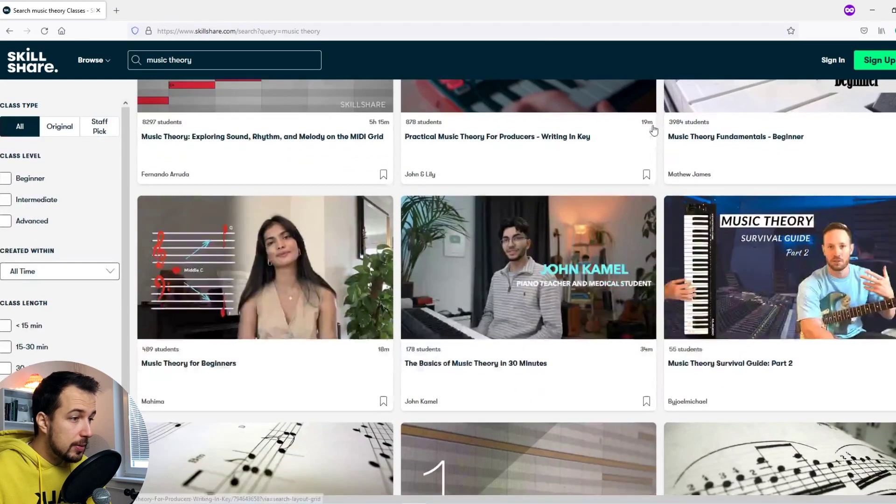
scroll(652, 169, up, 4)
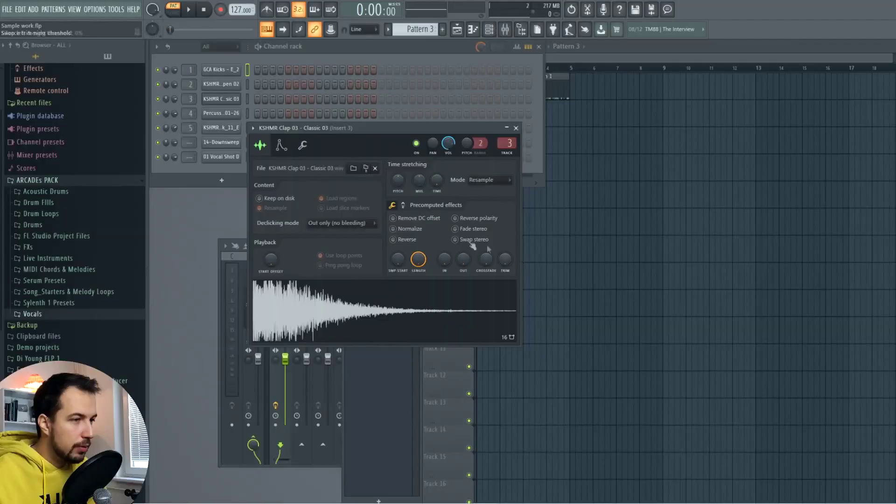
Place the KSHMR Clap 03 - Classic 03 sample as audio clips on Track 2 at beats 3 and 4 of bar 1
click(404, 206)
click(397, 206)
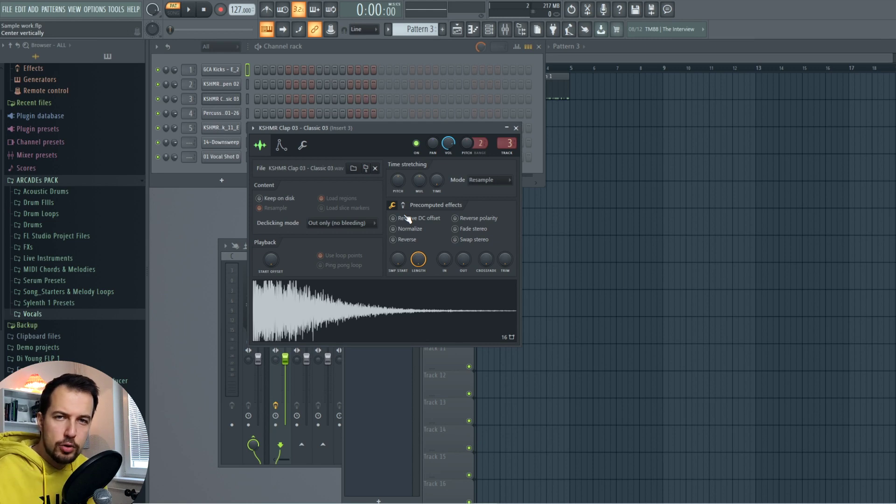
drag(389, 305, 571, 114)
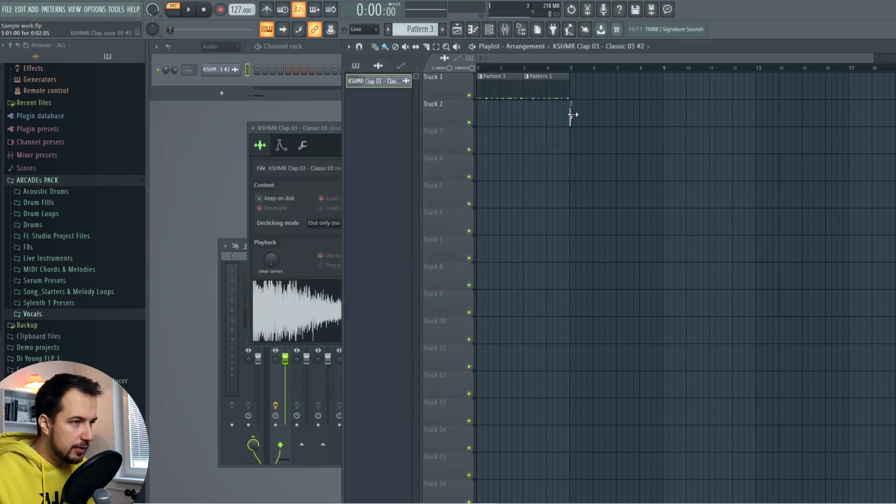
scroll(573, 114, up, 5)
click(586, 114)
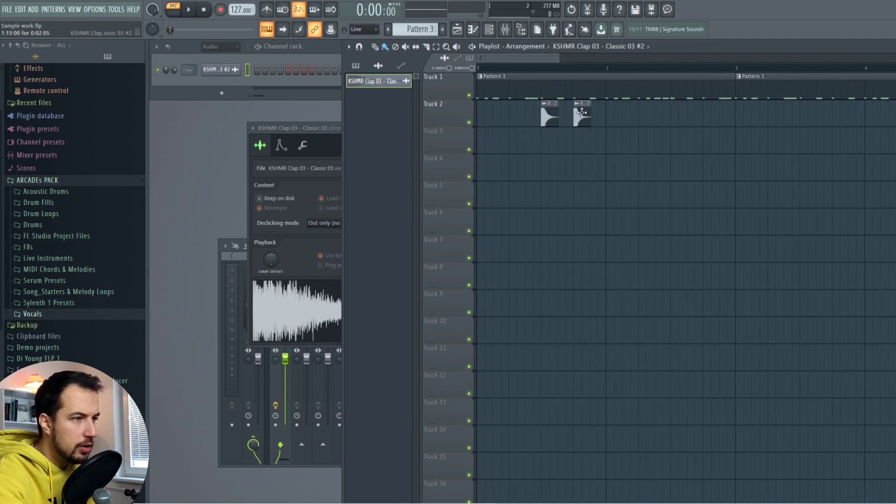
Make the second clap clip unique and move it to Track 3, directly beneath the first clap
click(581, 106)
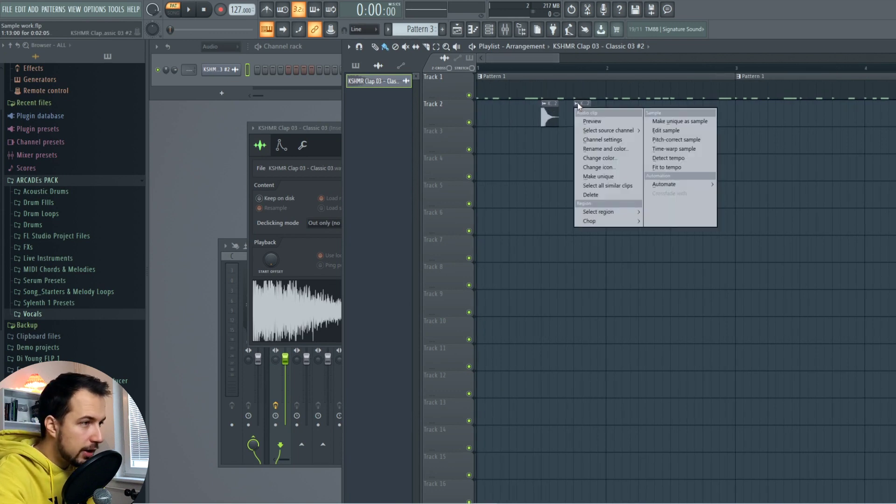
click(606, 177)
drag(581, 104, 550, 128)
scroll(557, 67, up, 4)
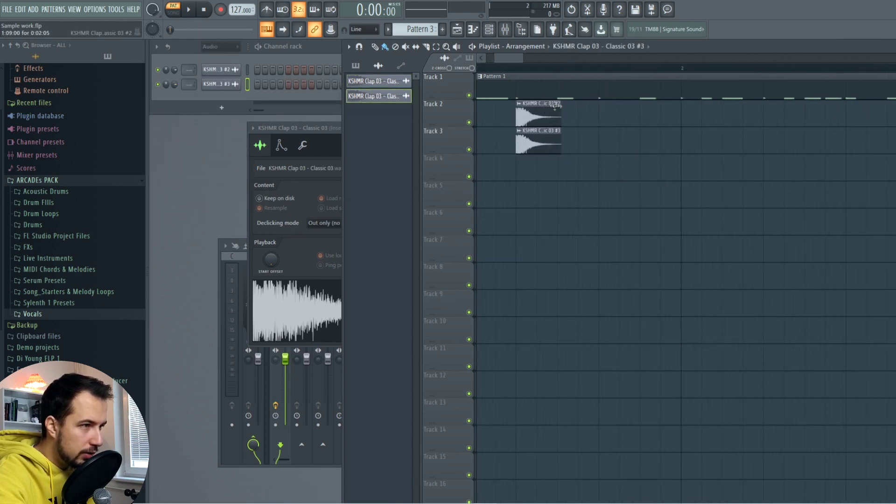
Reverse the Track 3 clap, trim its end, and position it to finish where the Track 2 clap starts
double_click(533, 138)
click(364, 253)
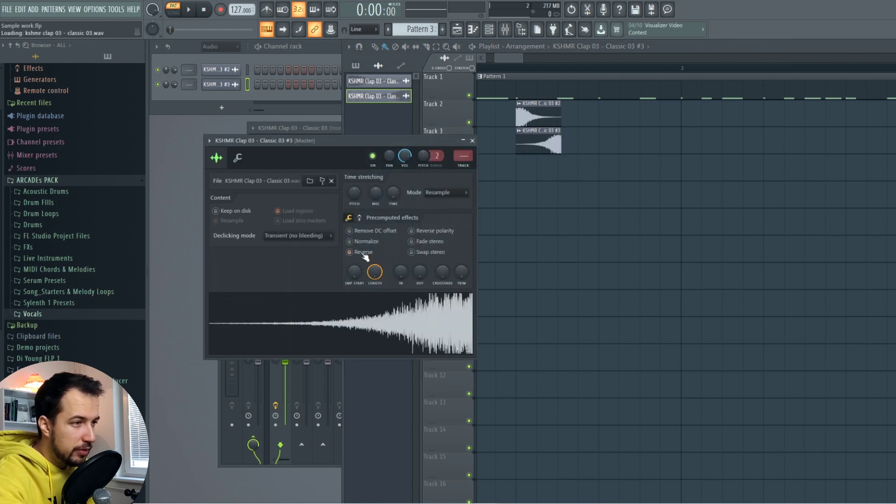
click(548, 149)
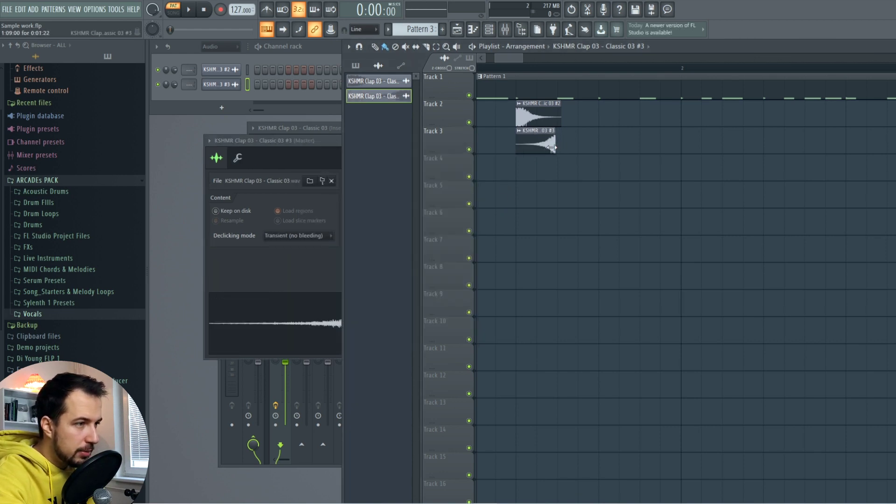
drag(545, 149, 509, 145)
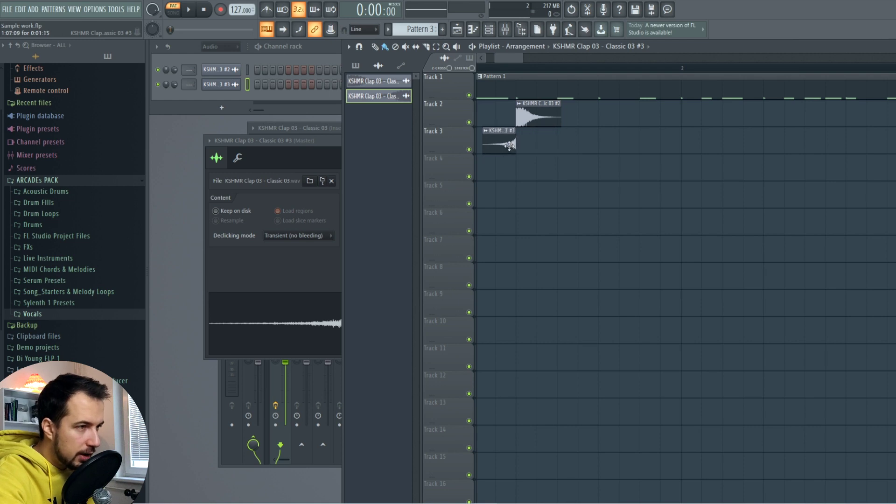
scroll(499, 74, up, 4)
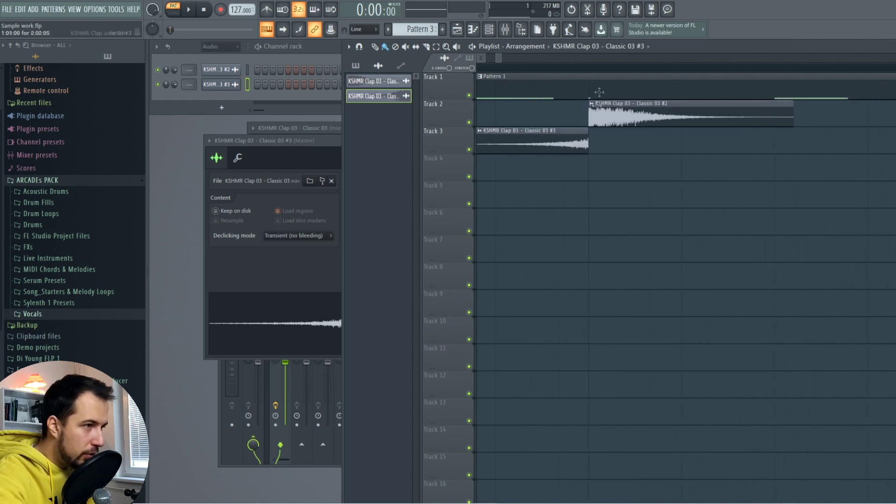
Switch playback to song mode and isolate Tracks 2 and 3 to hear the clap with its reversed lead-in
scroll(593, 76, down, 5)
key(l)
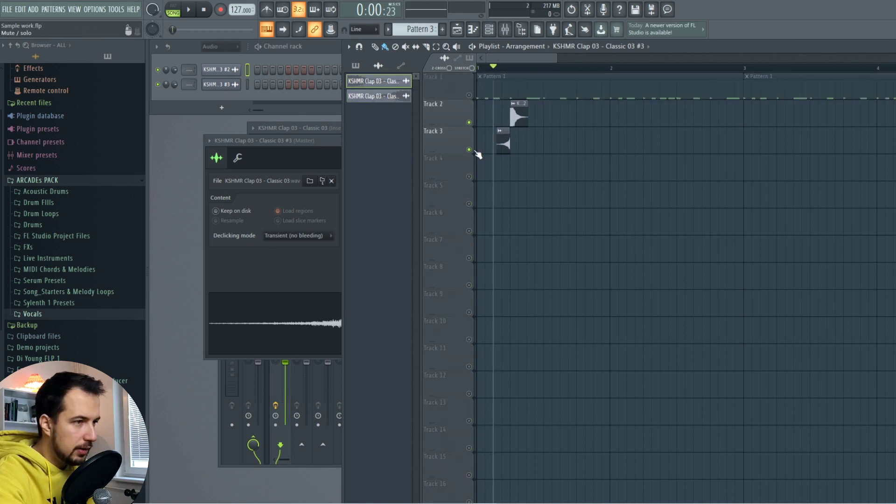
click(469, 150)
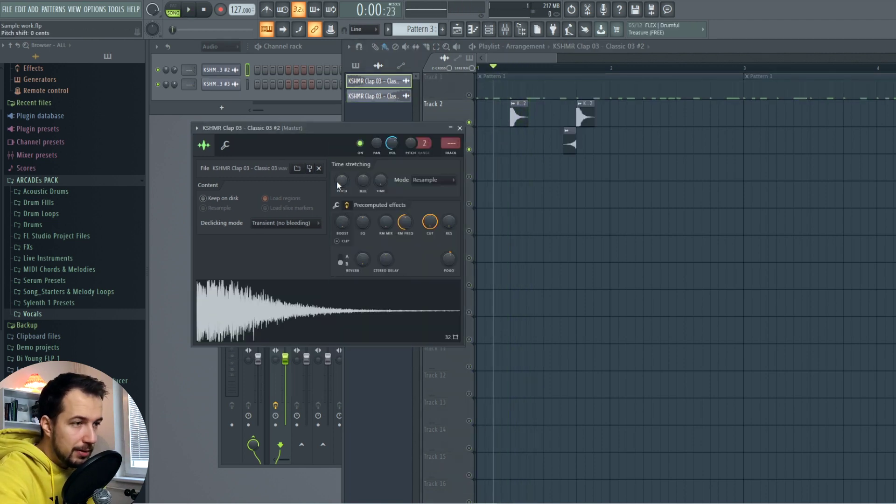
Lower the Track 2 clap's time-stretching pitch to -100 cents, audition it in the song, and readjust the pitch slightly
drag(343, 178, 343, 196)
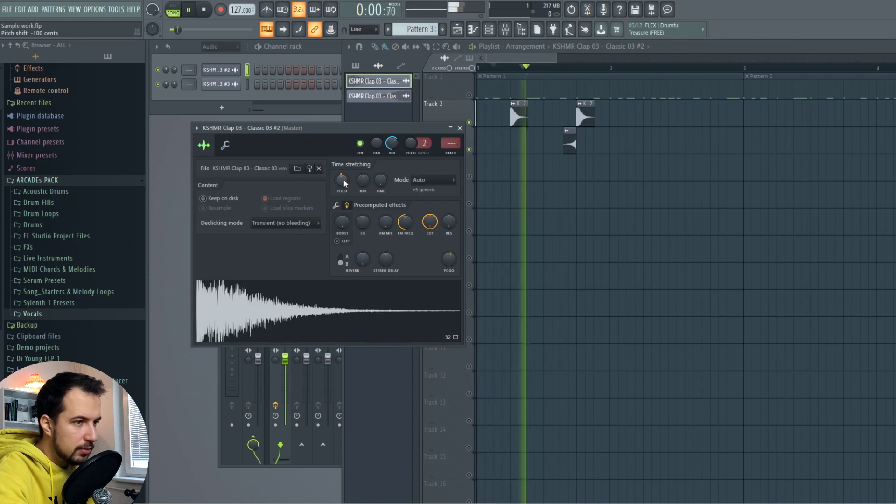
key(space)
key(space)
drag(343, 183, 344, 179)
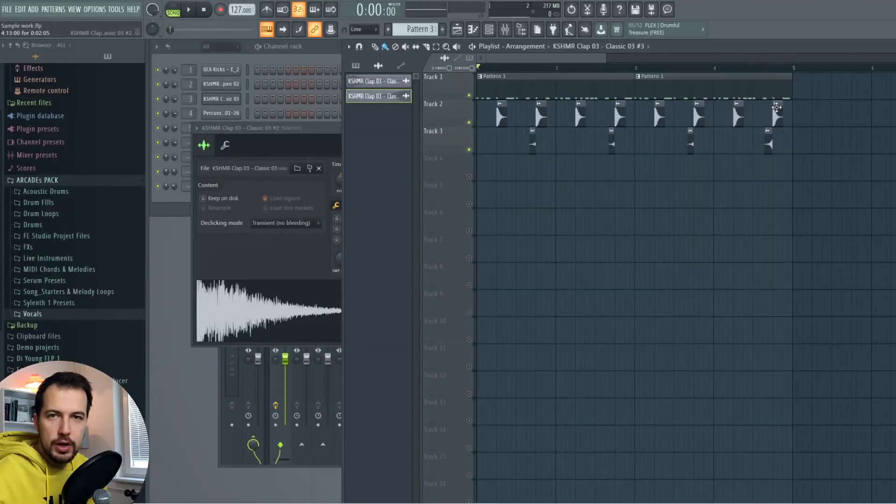
Make the last clap clip on Track 2 unique and route it to its own mixer track 6
right_click(777, 106)
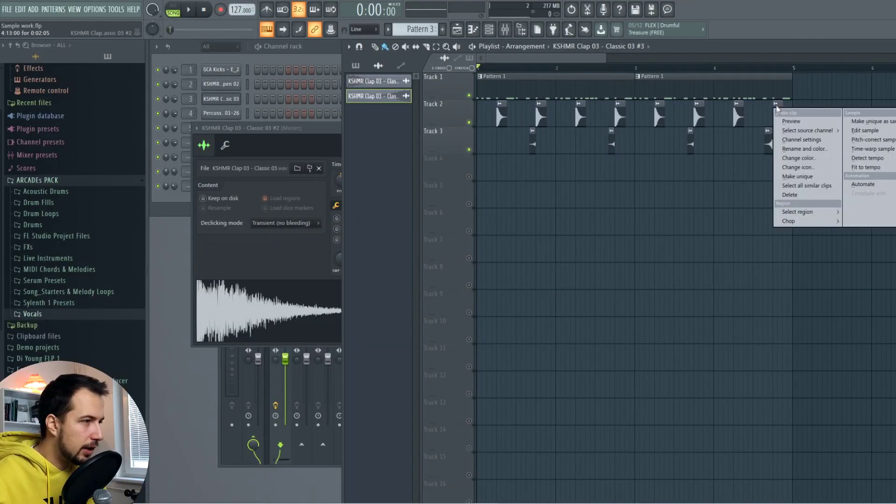
click(799, 177)
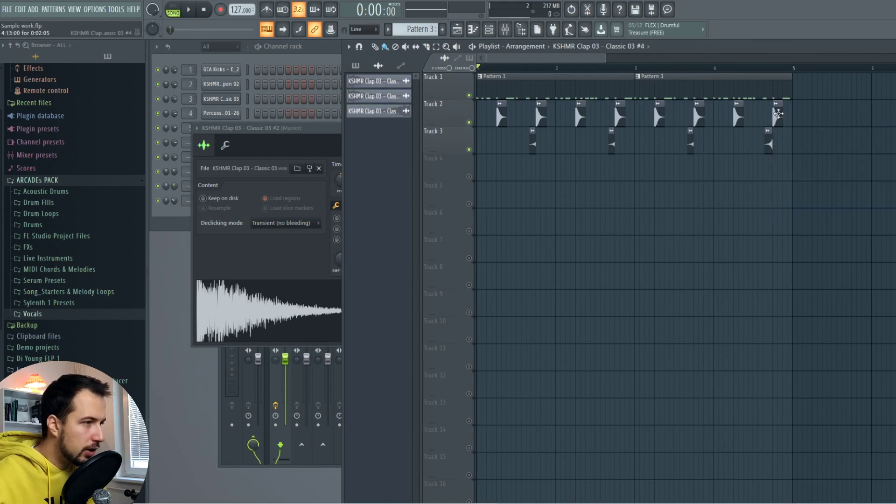
double_click(777, 112)
click(478, 179)
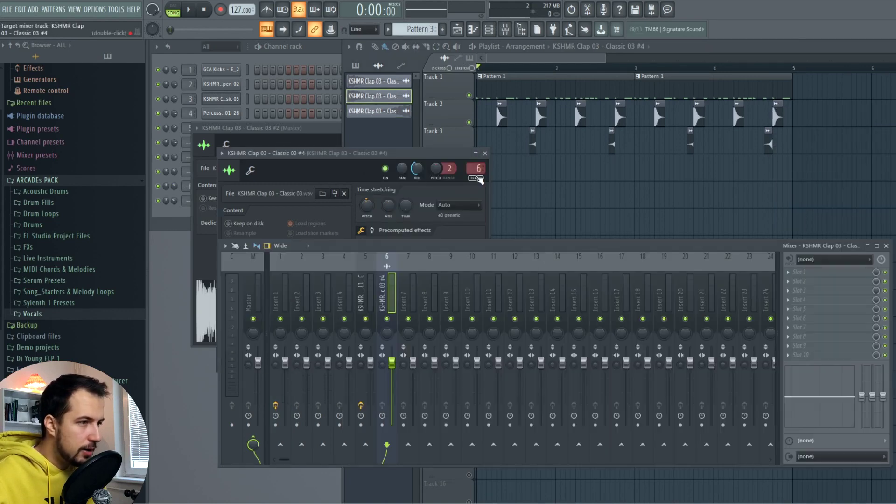
Load Fruity Reeverb in mixer track 6's first effect slot and play the song from bar 4 to hear the last clap
click(789, 273)
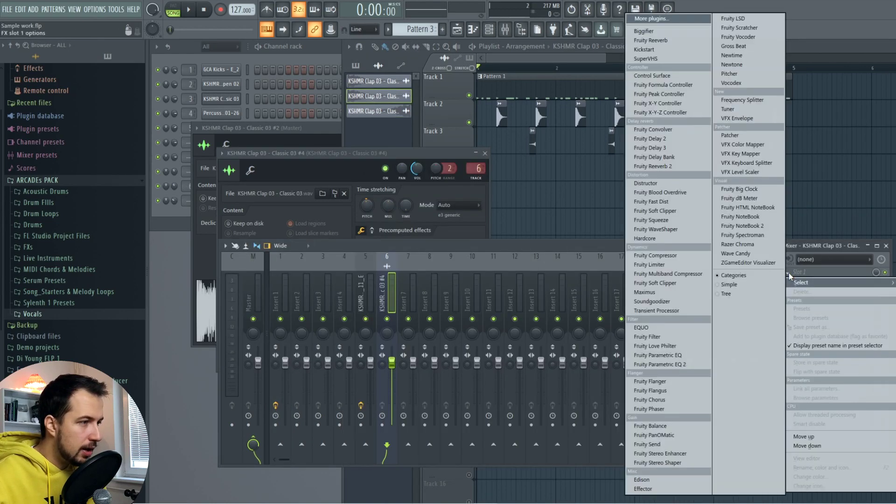
click(662, 40)
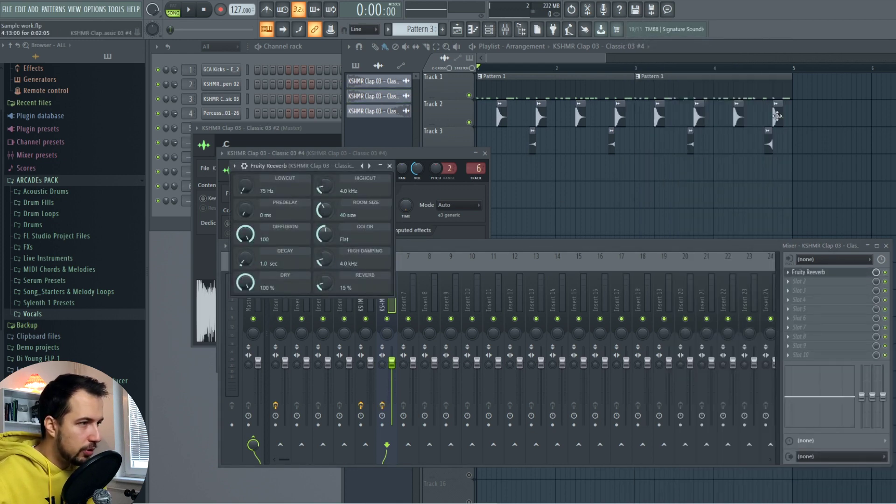
click(713, 68)
key(space)
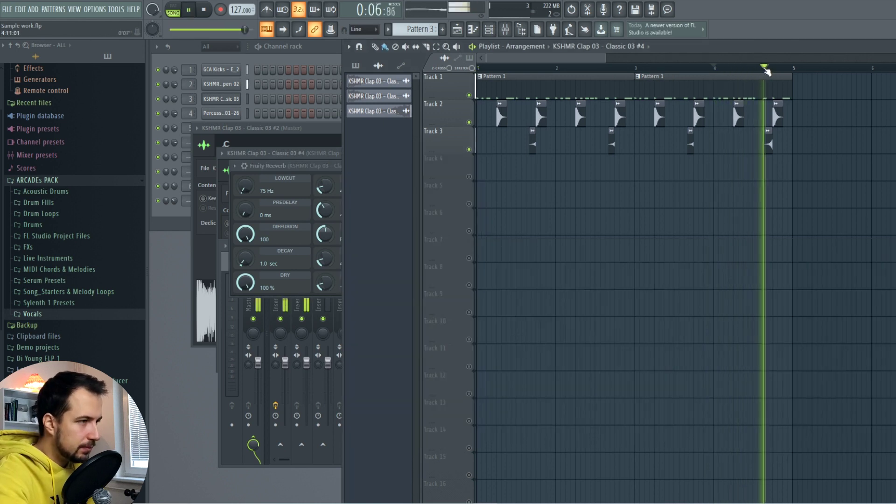
key(space)
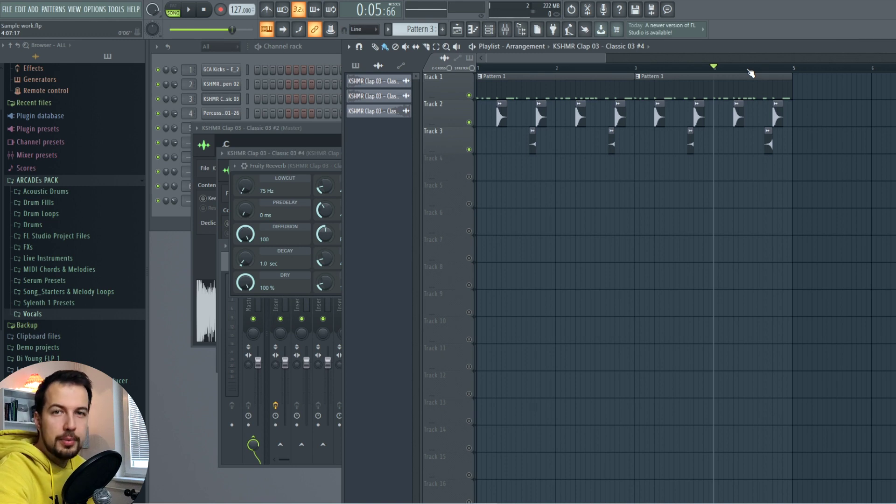
key(space)
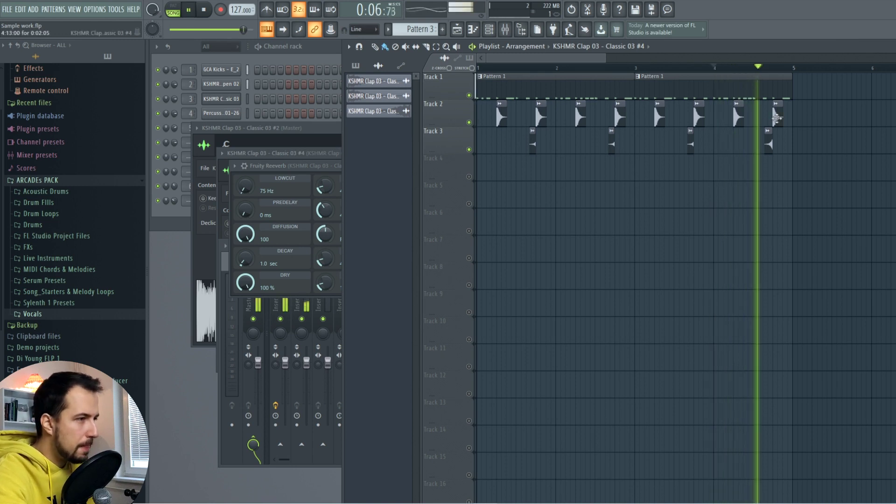
key(space)
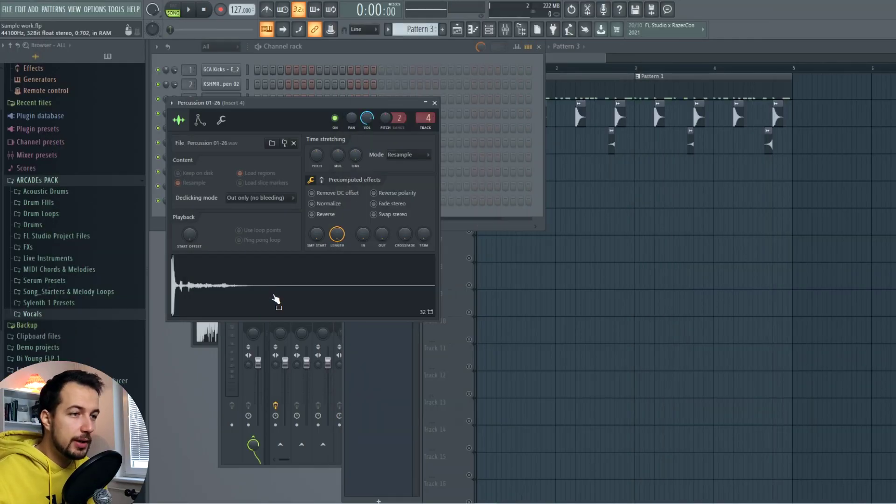
Turn on the pitch envelope for the Percussion 01-26 sample and audition it at C5
click(200, 120)
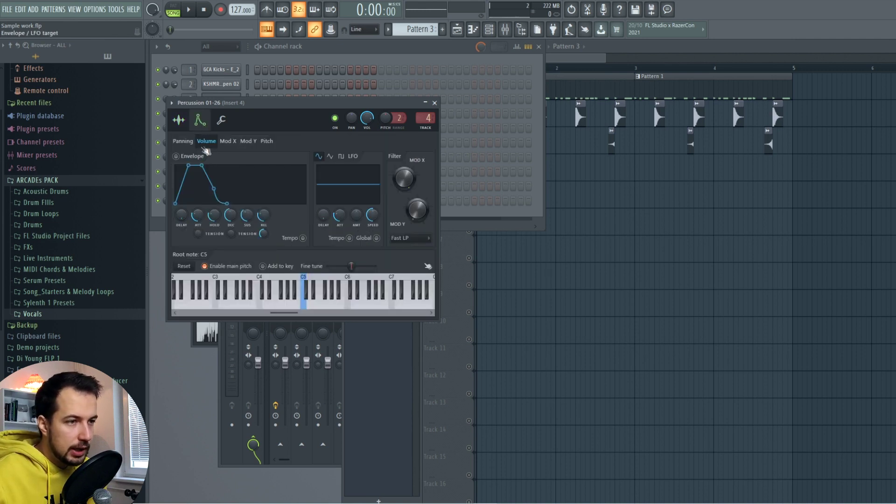
click(268, 142)
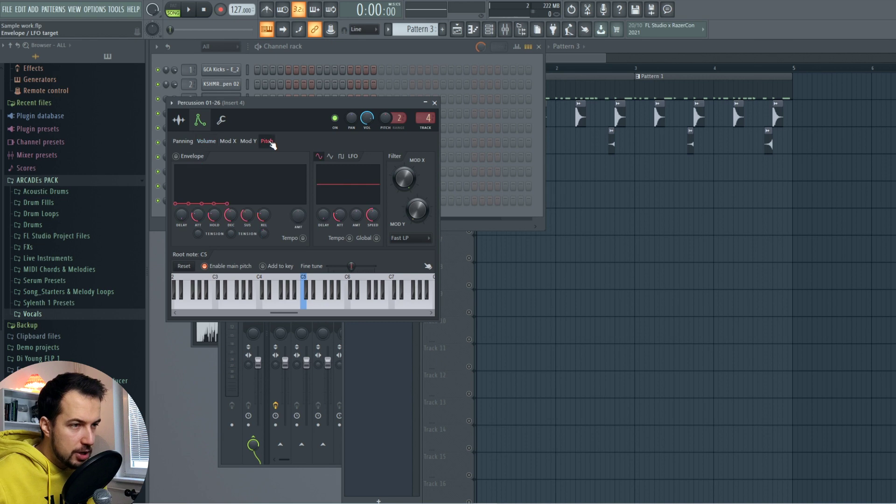
click(191, 157)
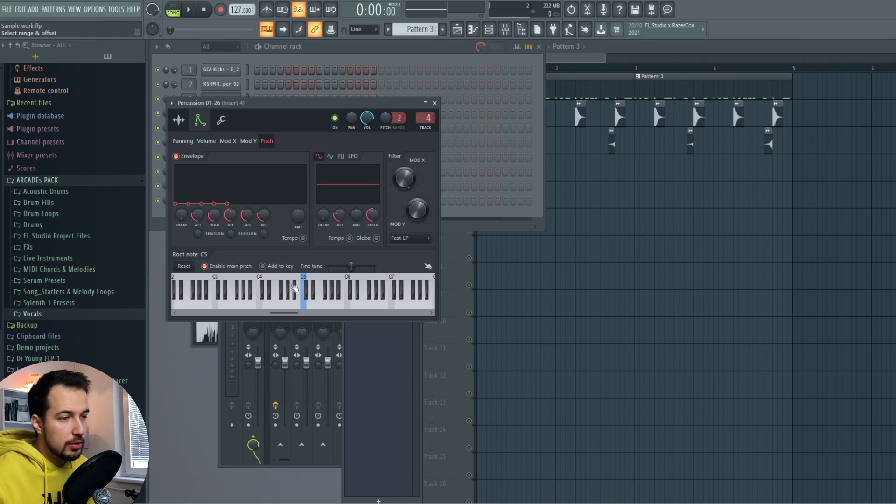
click(306, 303)
click(306, 304)
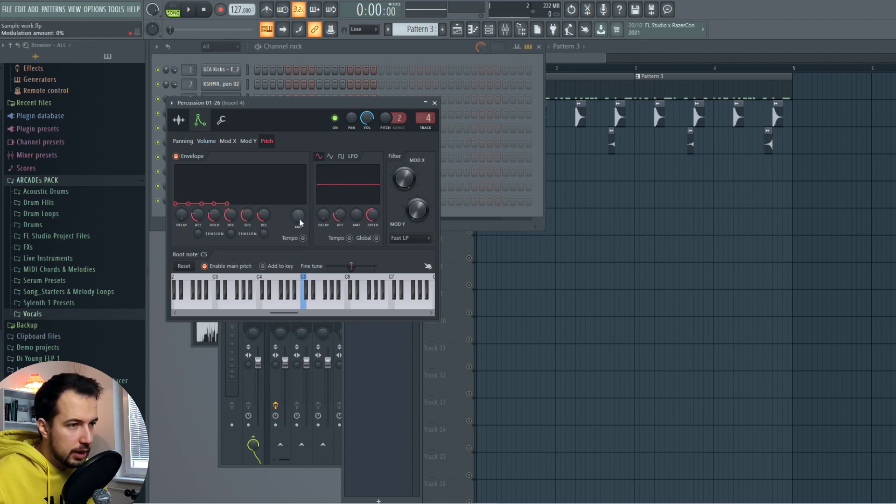
Raise the pitch envelope's modulation amount to about 65%, audition C5, and reduce the amount slightly
drag(298, 215, 298, 196)
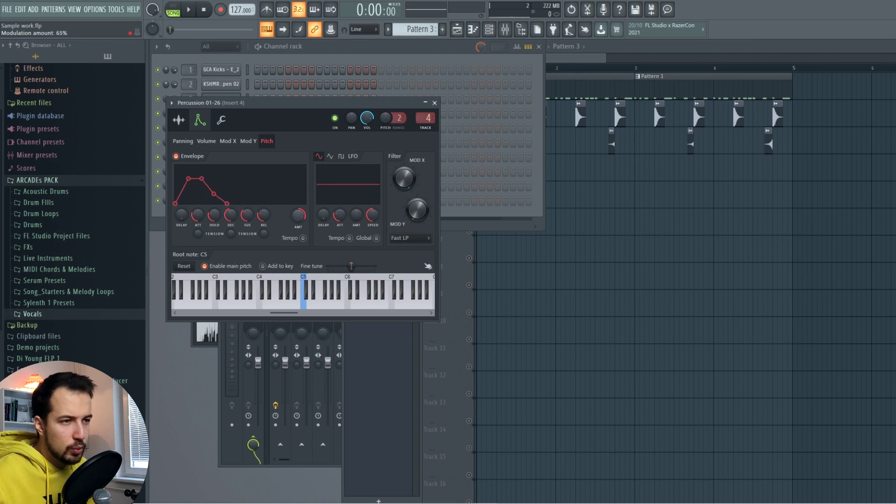
click(308, 306)
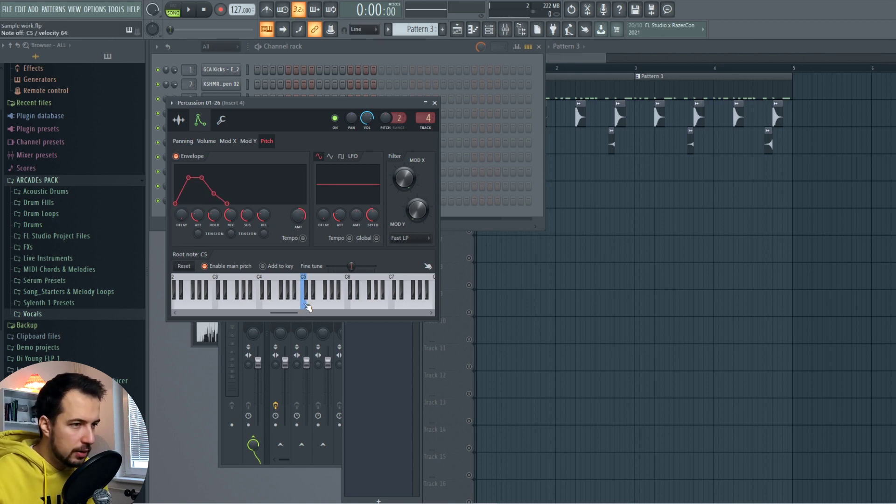
drag(298, 215, 302, 223)
click(307, 306)
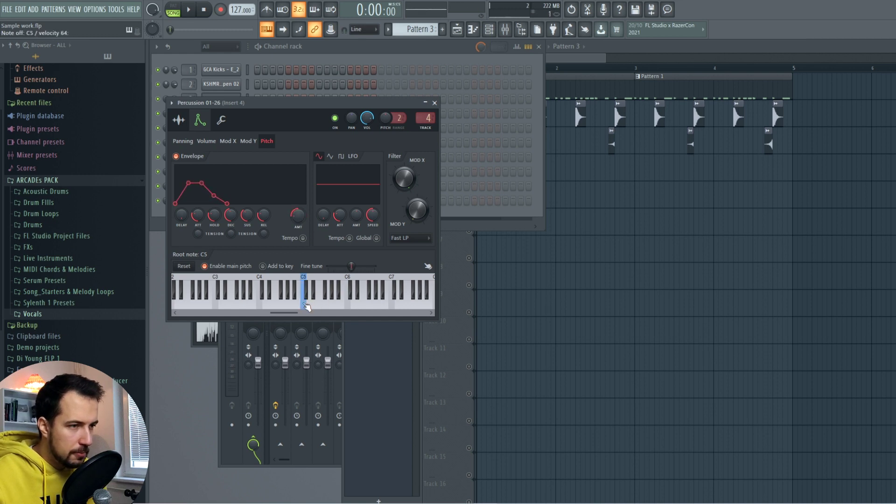
Shorten the pitch envelope's attack, hold and release, raise its decay and sustain, and audition it on several notes around C5
drag(198, 215, 211, 229)
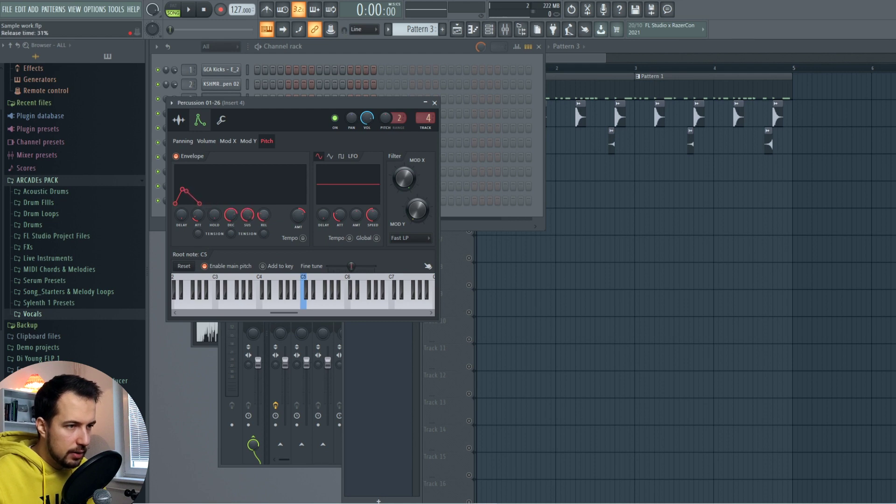
click(304, 306)
click(333, 305)
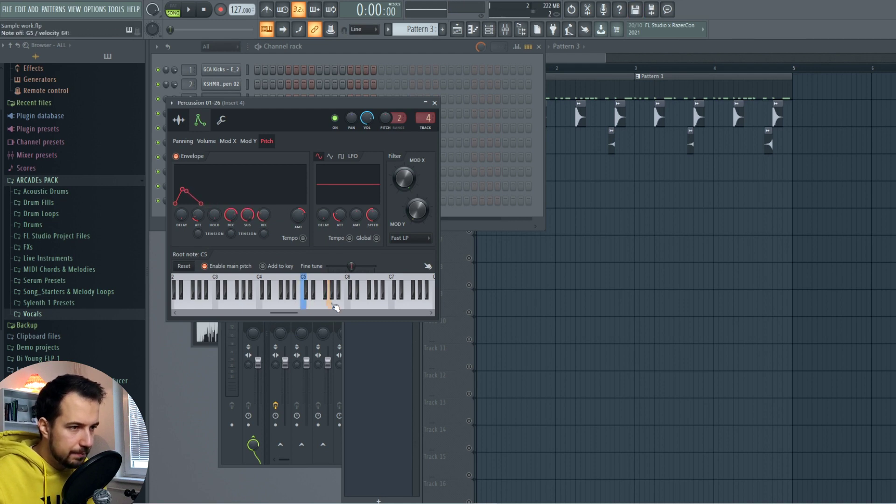
click(303, 305)
click(279, 305)
click(246, 305)
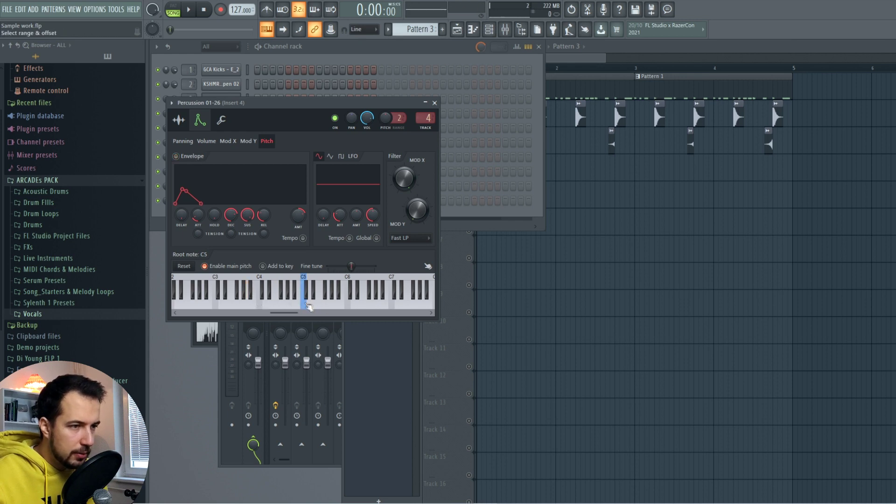
Compare the percussion sample at C5 with its pitch envelope off and on
click(305, 304)
click(176, 156)
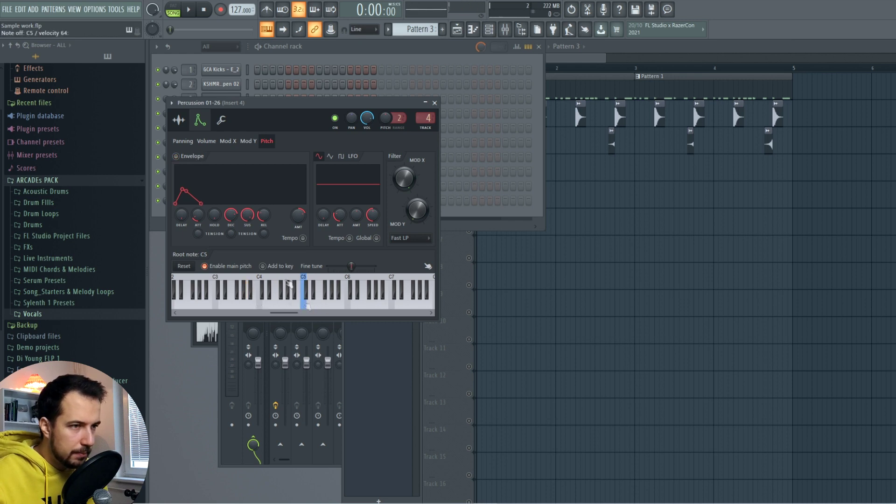
click(306, 303)
click(304, 306)
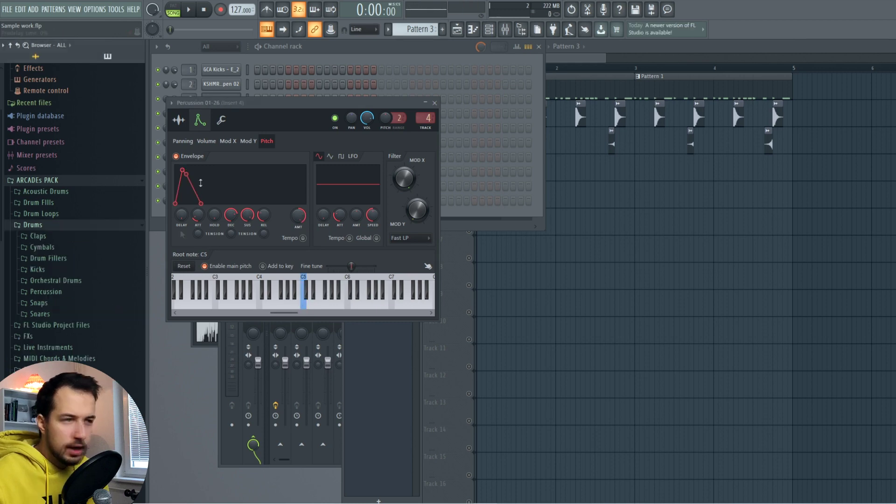
Replace the percussion sample with Percussion 01-22 from the Percussion folder and compare C5 with the pitch envelope off and on
click(68, 292)
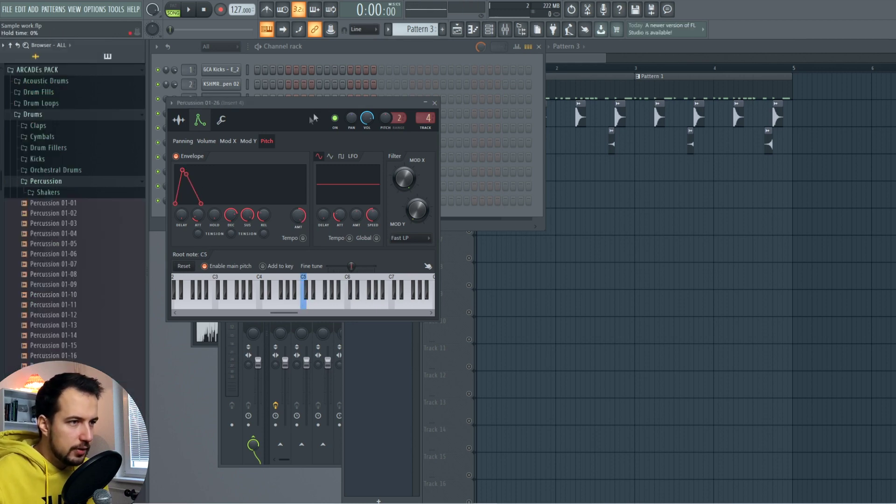
drag(308, 107, 464, 142)
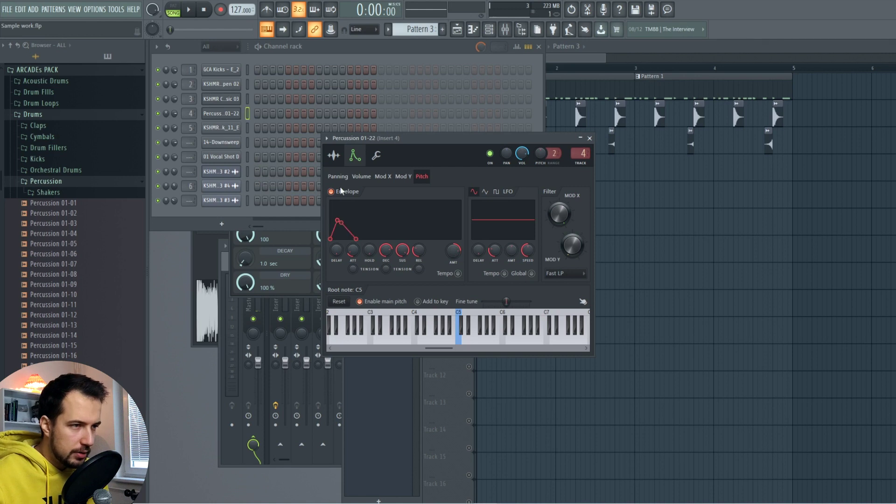
click(339, 191)
click(460, 339)
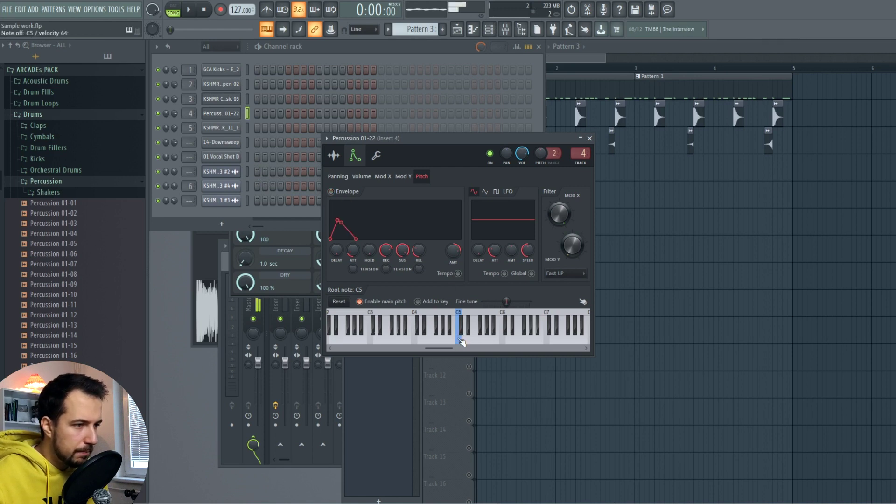
click(332, 192)
click(462, 343)
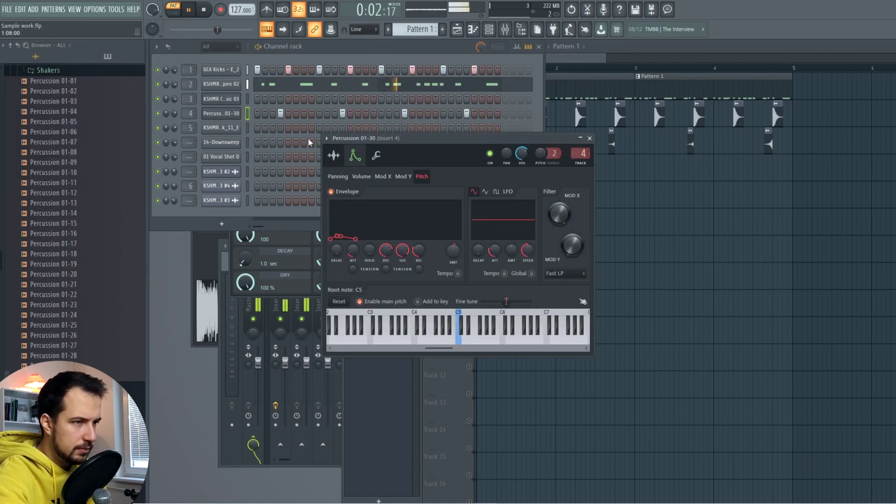
Increase the fade-out of the Percussion 01-30 sample while Pattern 1 plays and close its channel settings
click(334, 156)
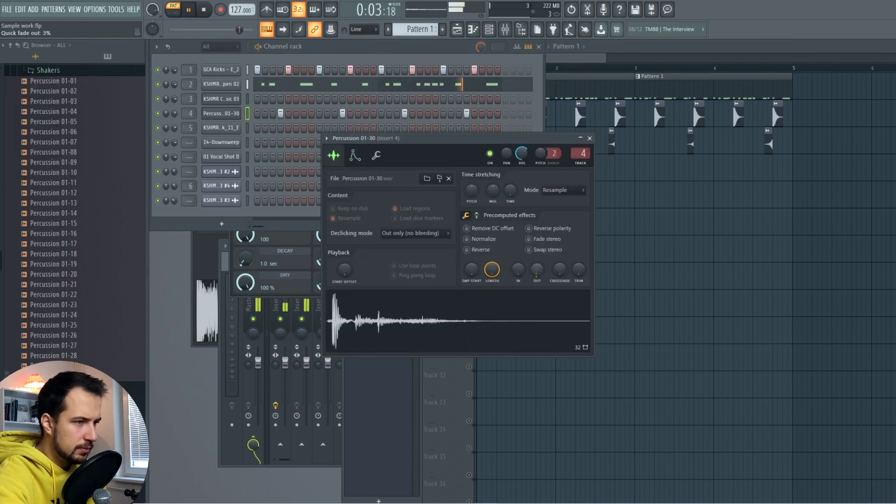
drag(538, 274, 539, 245)
click(589, 138)
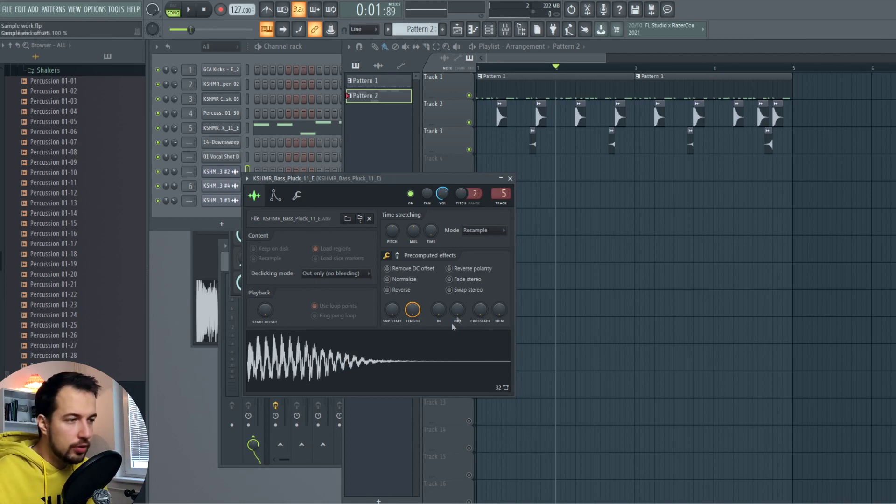
Set the root note of KSHMR_Bass_Pluck_11_E to E5 and play its Pattern 2 notes from the piano roll in pattern mode
click(297, 198)
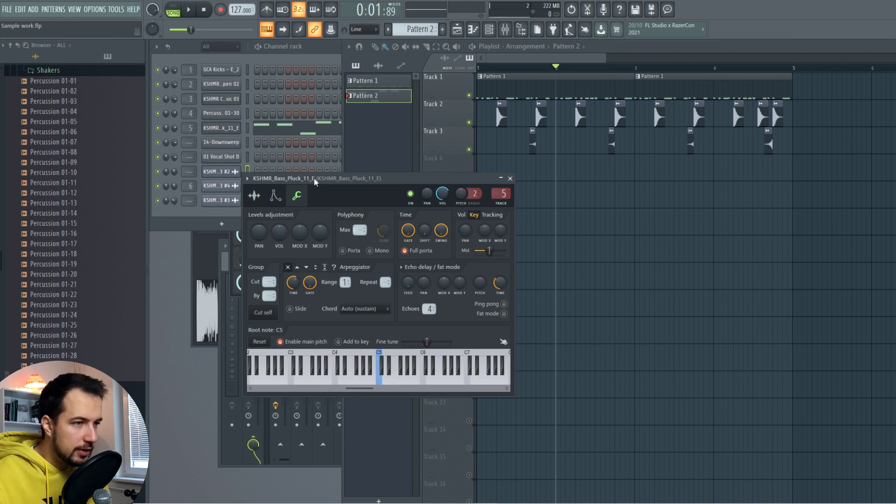
right_click(395, 379)
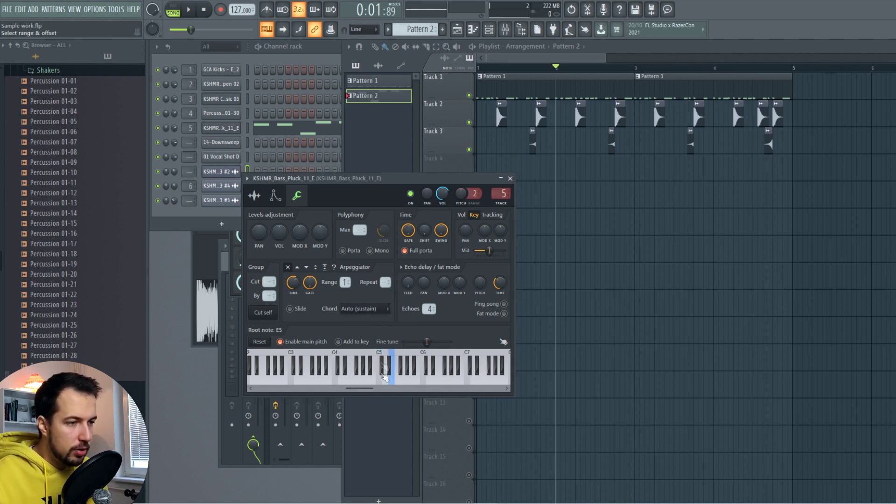
click(304, 125)
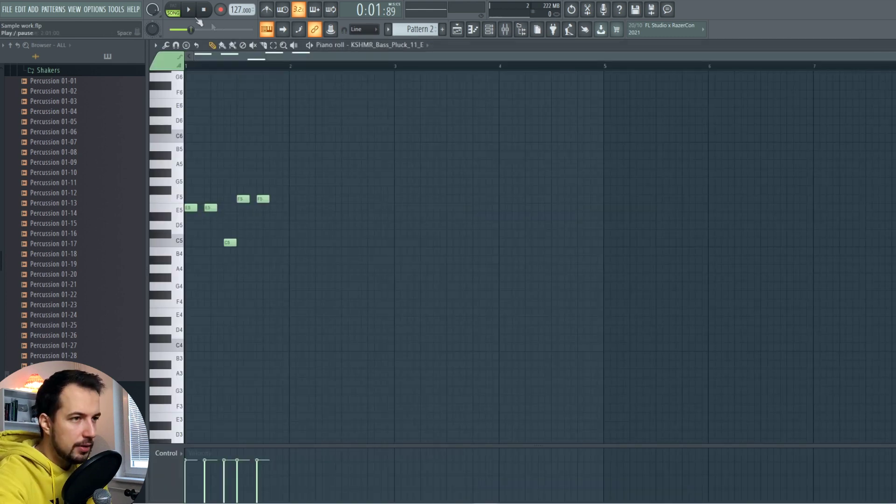
key(l)
click(192, 10)
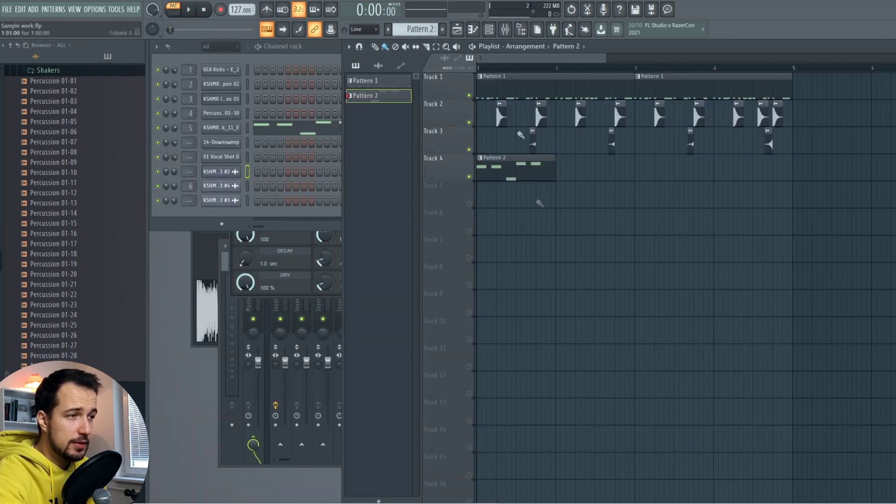
Play the song and arrange Pattern 2 on Track 4 so its clips occupy only bars 1 and 3
key(l)
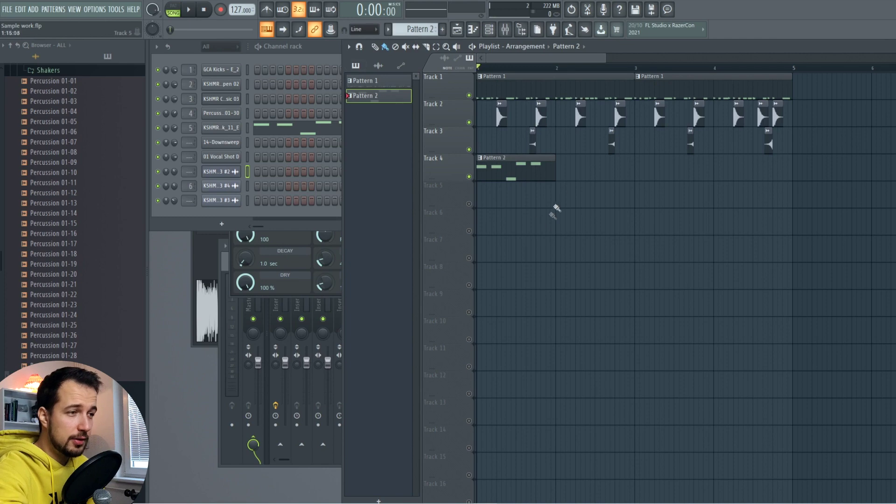
key(space)
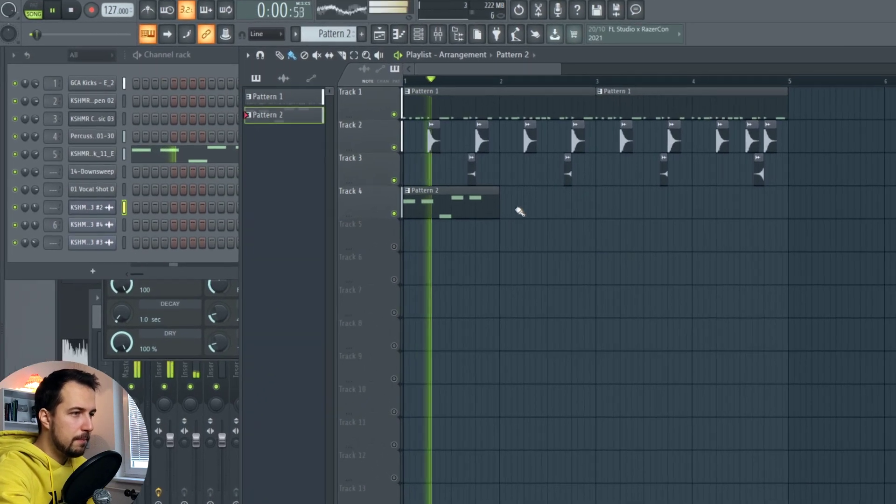
mouse_move(520, 211)
mouse_down()
mouse_move(530, 240)
mouse_move(612, 274)
mouse_up()
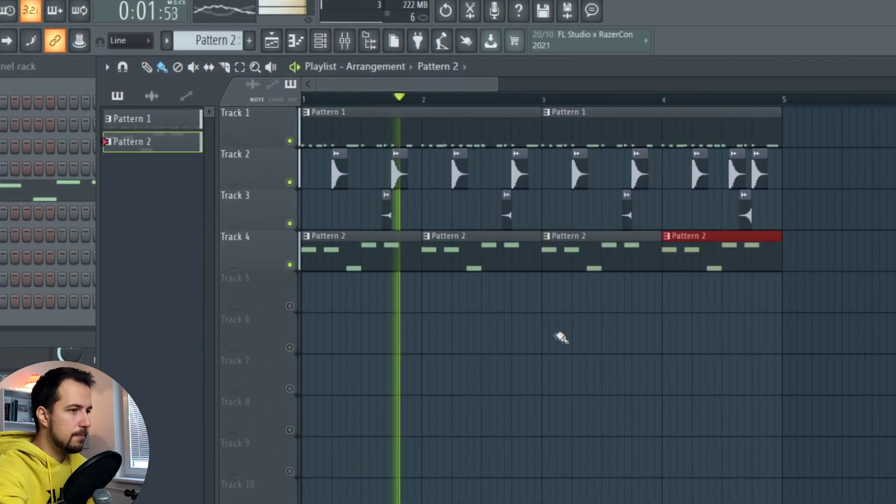
right_click(562, 216)
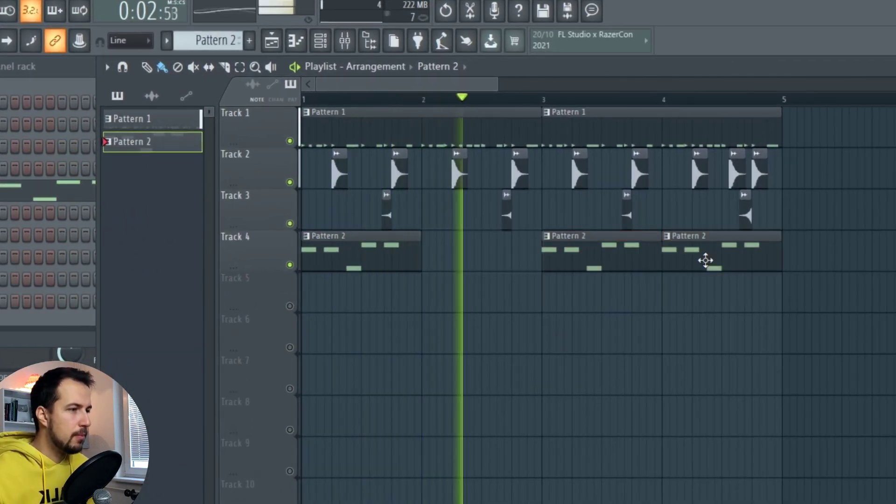
right_click(706, 257)
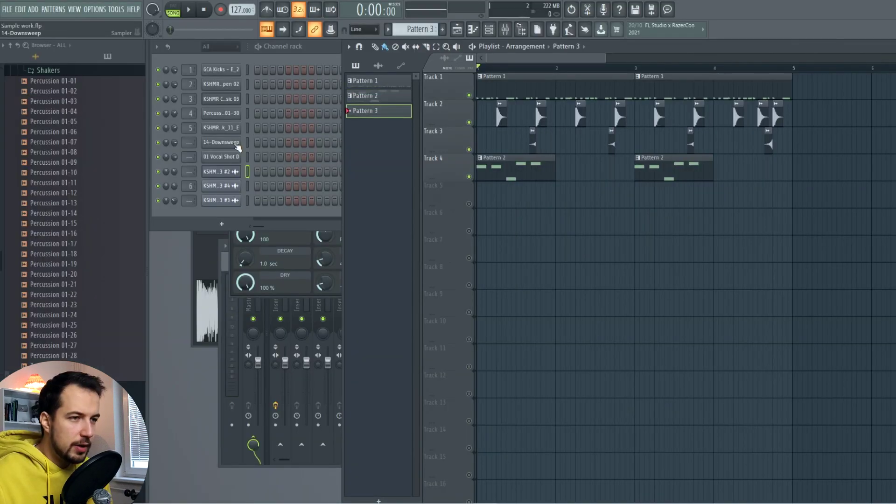
Open the 14-Downsweep sampler channel and increase its fade-out to shorten the tail
click(237, 146)
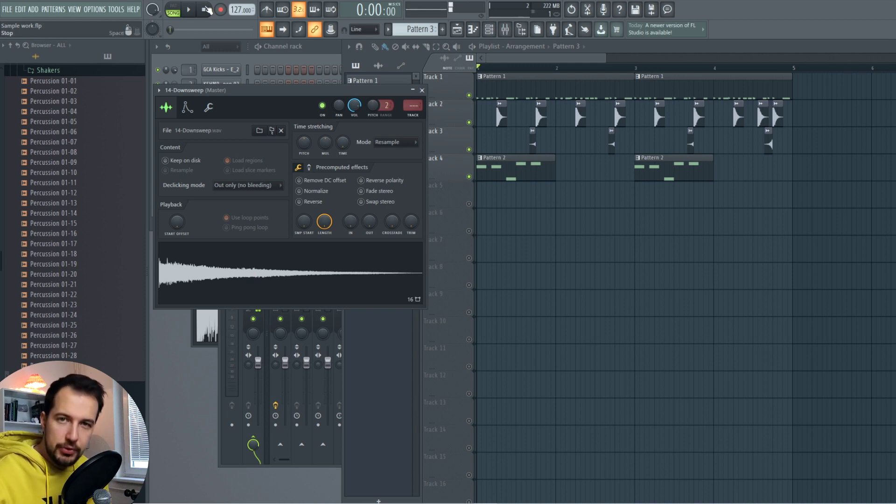
drag(372, 224, 366, 213)
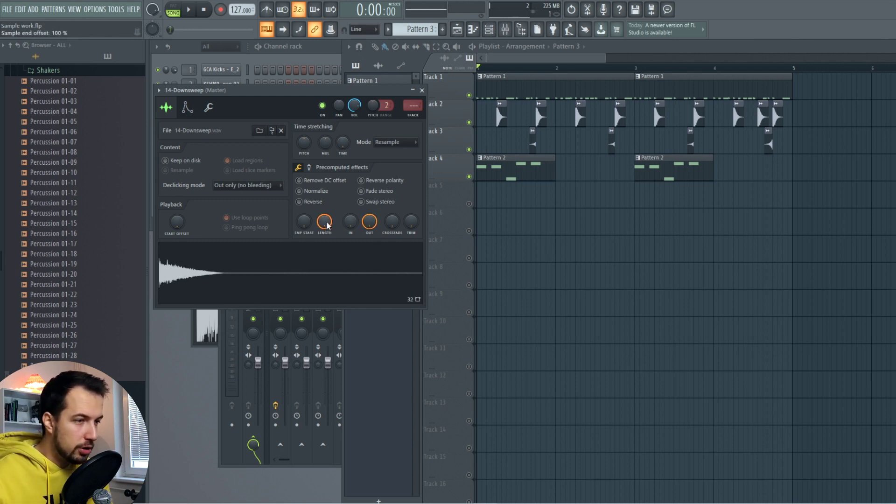
Try shortening the 14-Downsweep sample with its length setting and bring it back to full length
drag(325, 221, 324, 254)
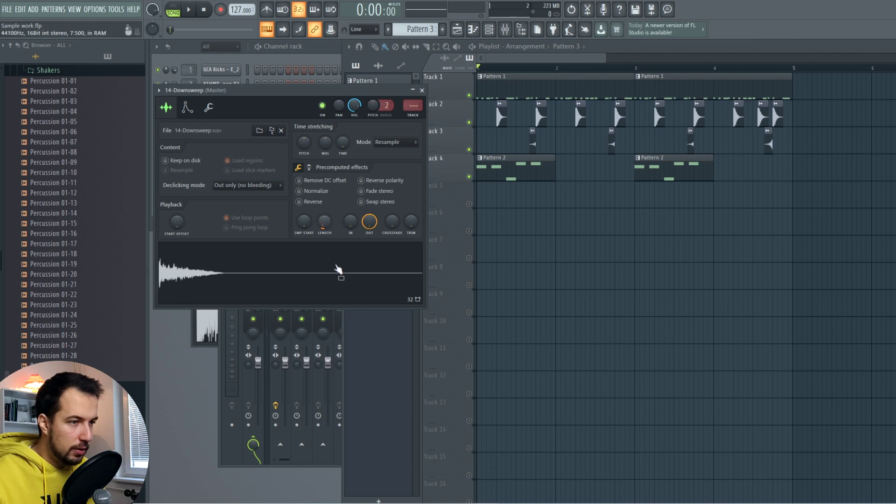
key(F9)
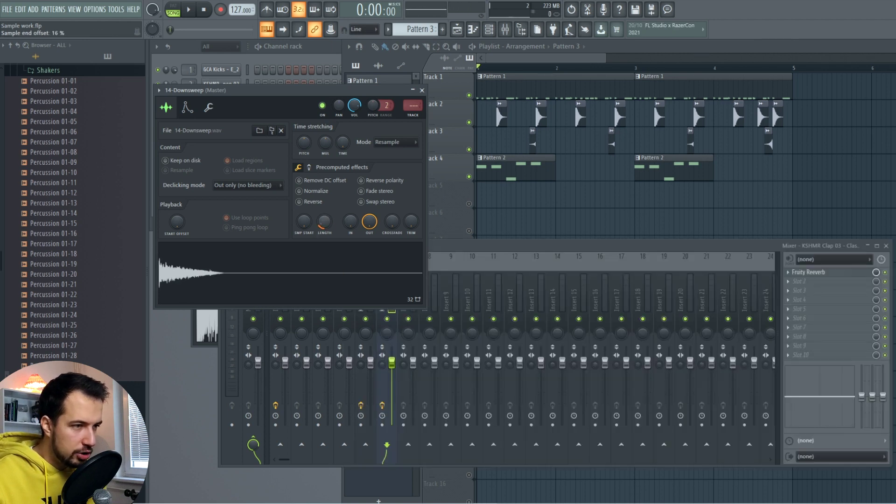
drag(329, 226, 329, 186)
Reset the fade-out of the 14-Downsweep sample and try out its Reverse effect
right_click(372, 223)
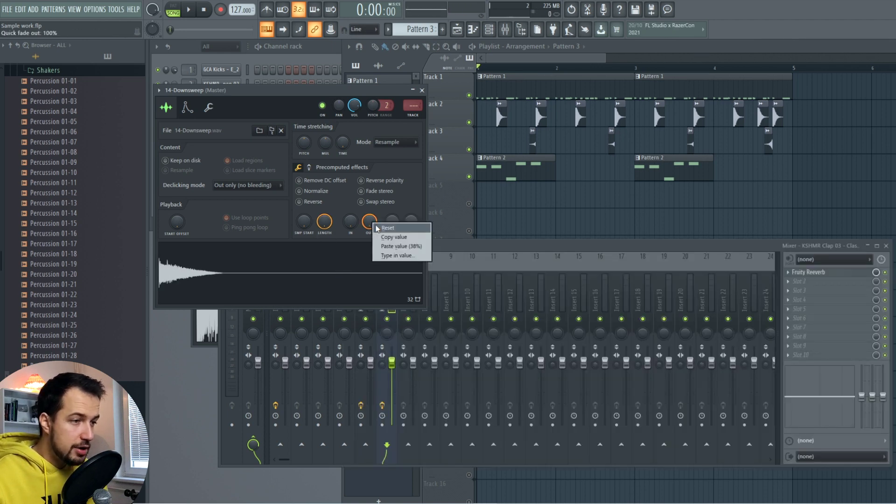
click(378, 228)
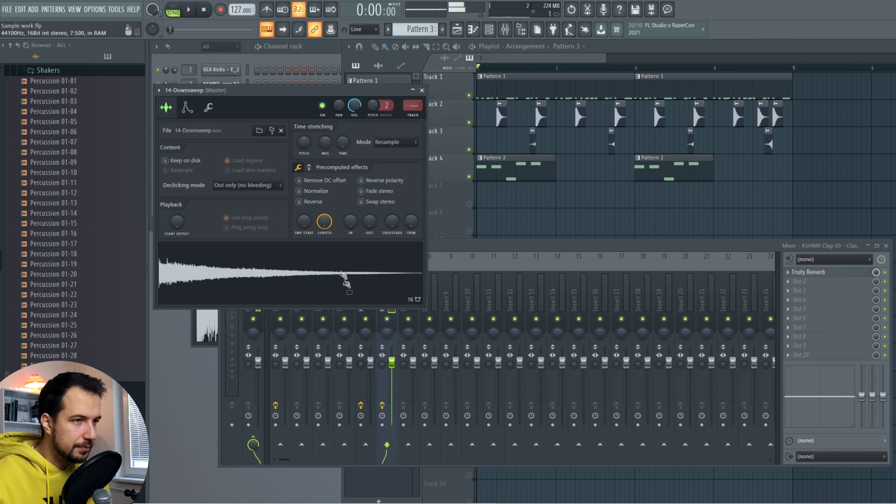
click(311, 205)
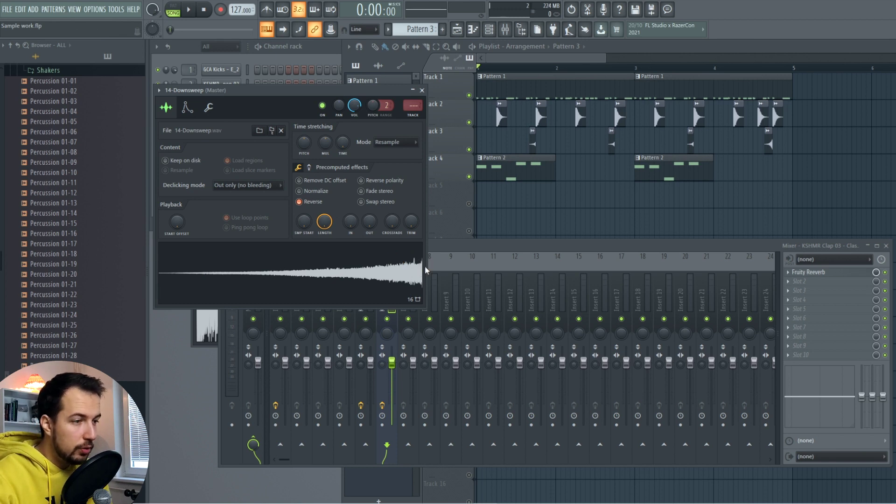
drag(370, 222, 369, 208)
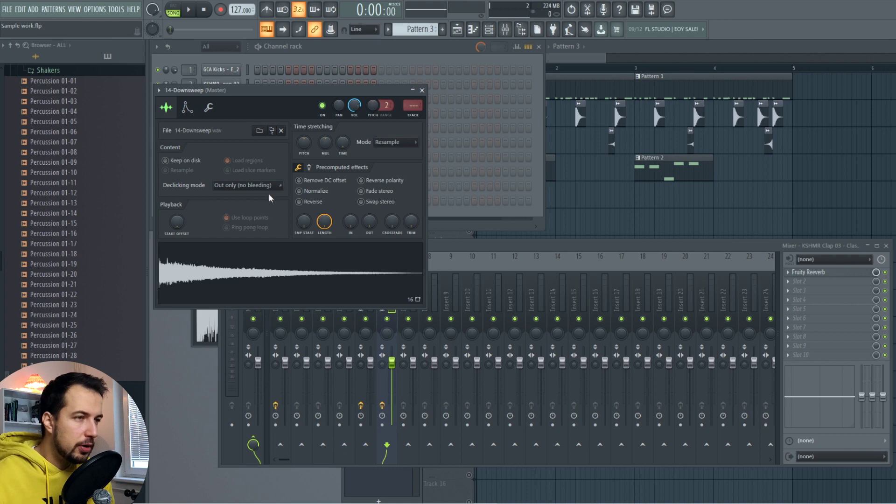
Enable the 14-Downsweep channel's volume envelope with sustain at 100% and delay, attack, hold, decay and release at minimum
click(346, 46)
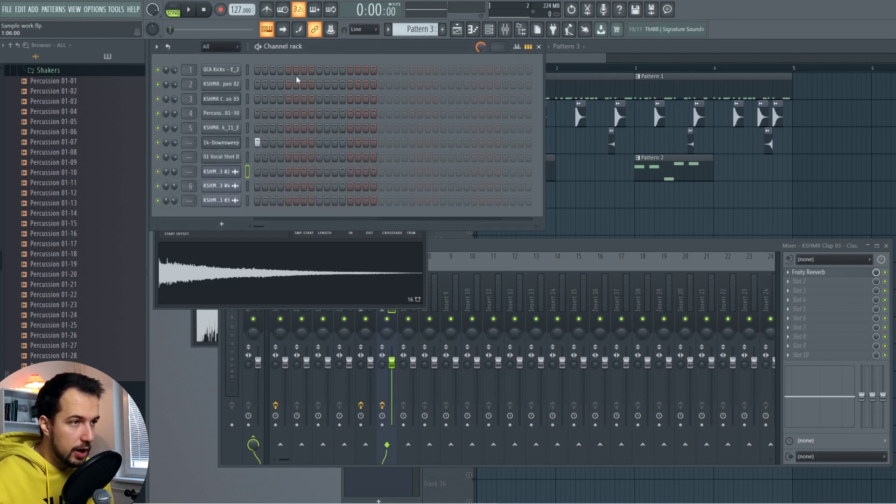
click(221, 143)
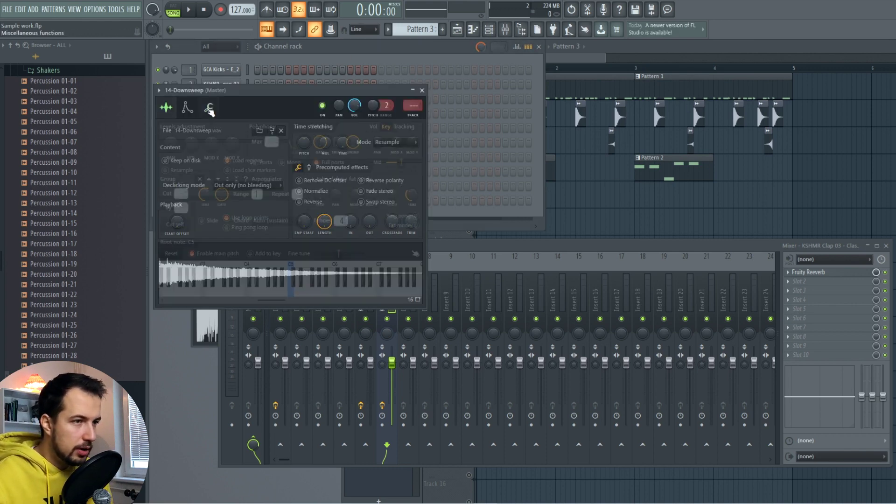
click(187, 108)
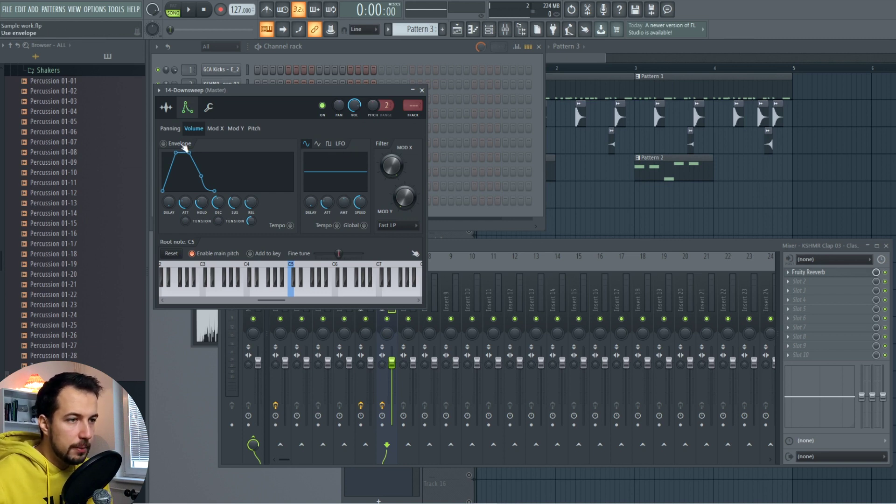
drag(185, 202, 251, 214)
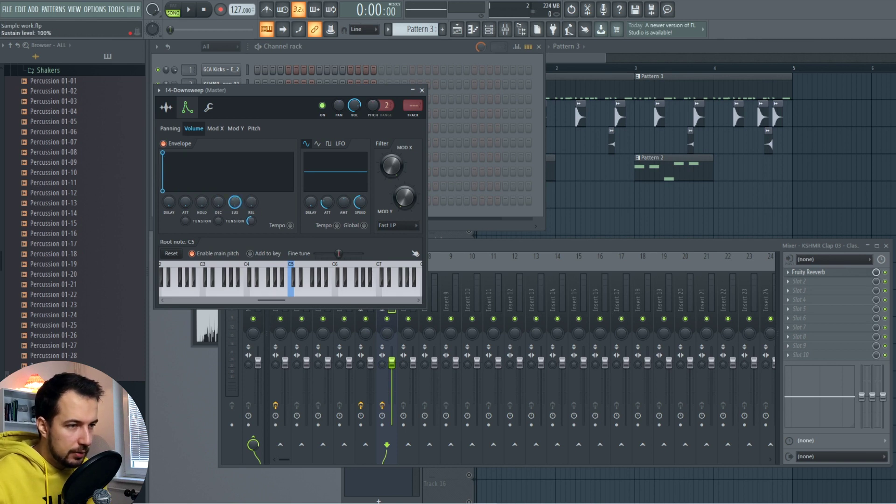
Add a tempo-synced triangle volume LFO at 4 steps with a raised amount and play Pattern 3 in pattern mode
key(l)
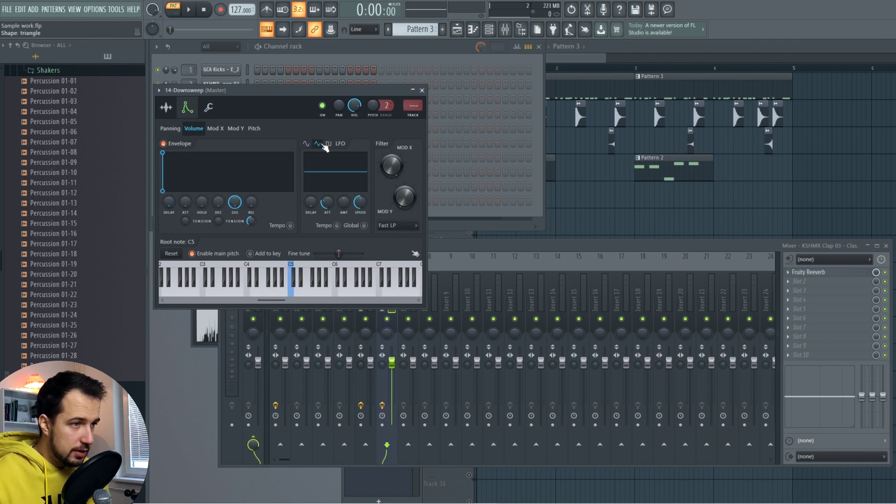
right_click(361, 202)
mouse_move(401, 217)
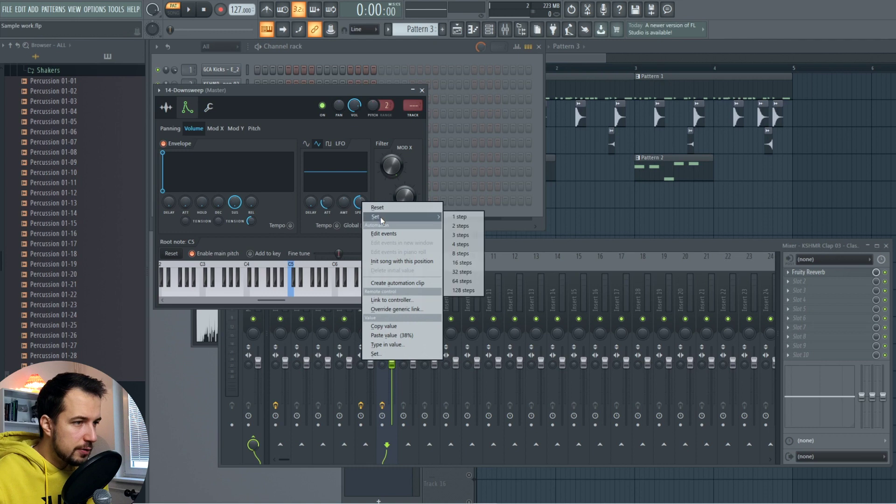
click(476, 245)
drag(345, 209, 344, 194)
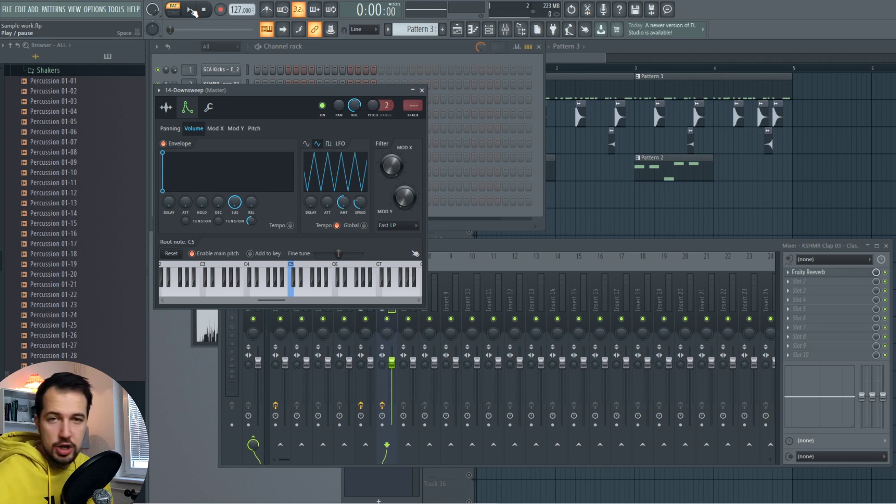
click(191, 10)
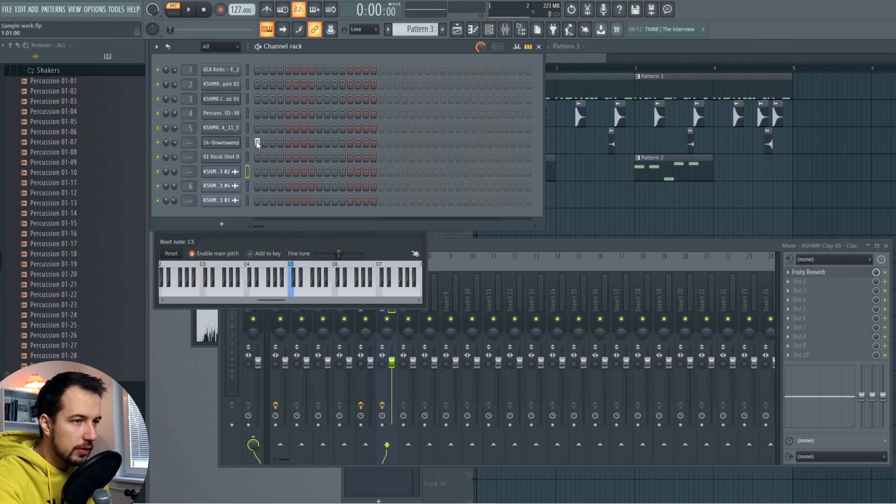
Place Pattern 3, with the first 14-Downsweep step active, in bar 1 of Track 5 and play the song
click(630, 205)
right_click(631, 206)
drag(632, 210, 488, 205)
click(268, 135)
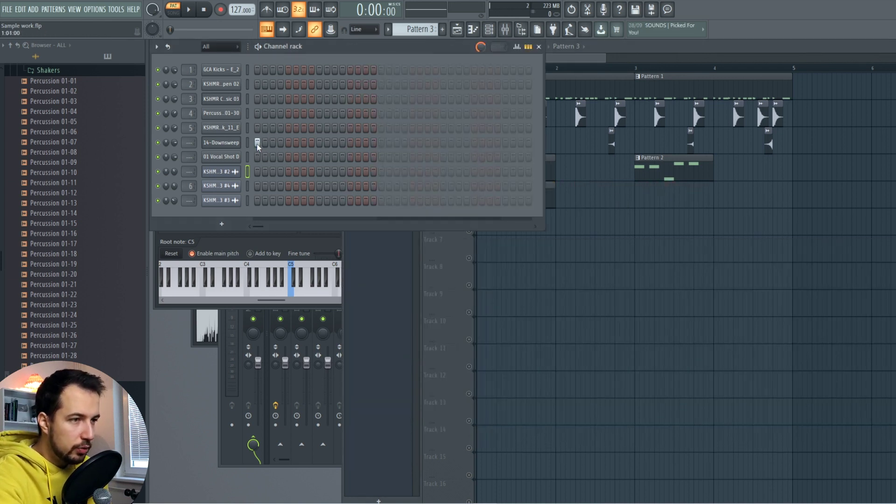
click(257, 143)
click(627, 175)
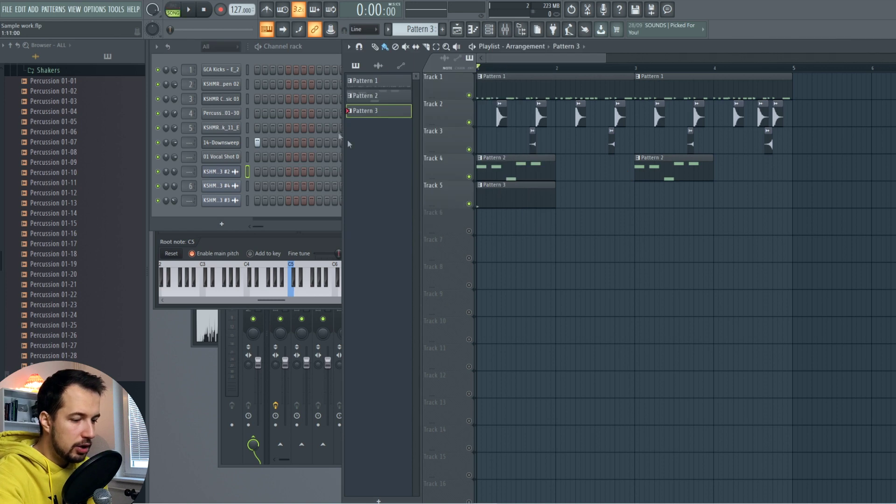
key(space)
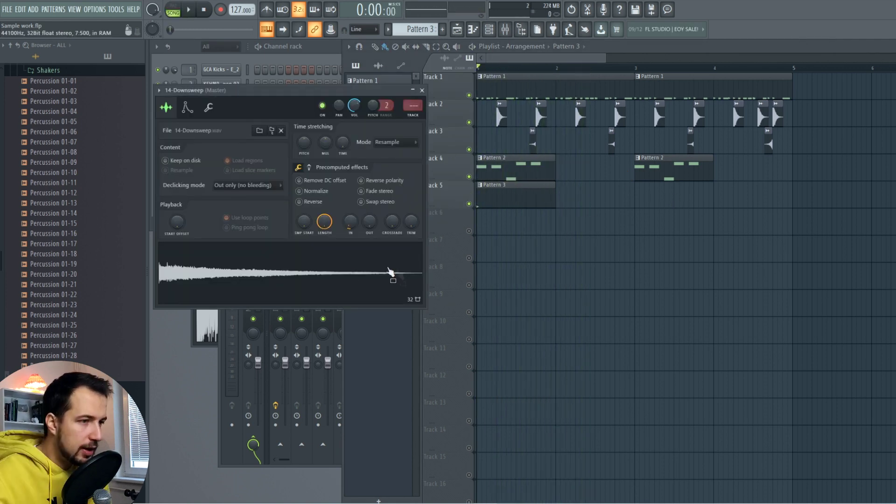
Place the 14-Downsweep sample as an audio clip at bar 1 of Track 6 and reverse it
drag(306, 269, 551, 227)
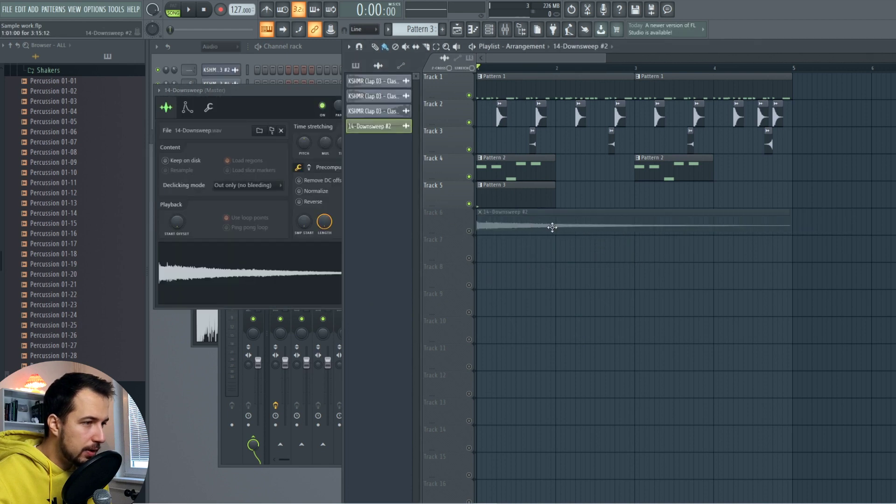
double_click(552, 226)
click(497, 166)
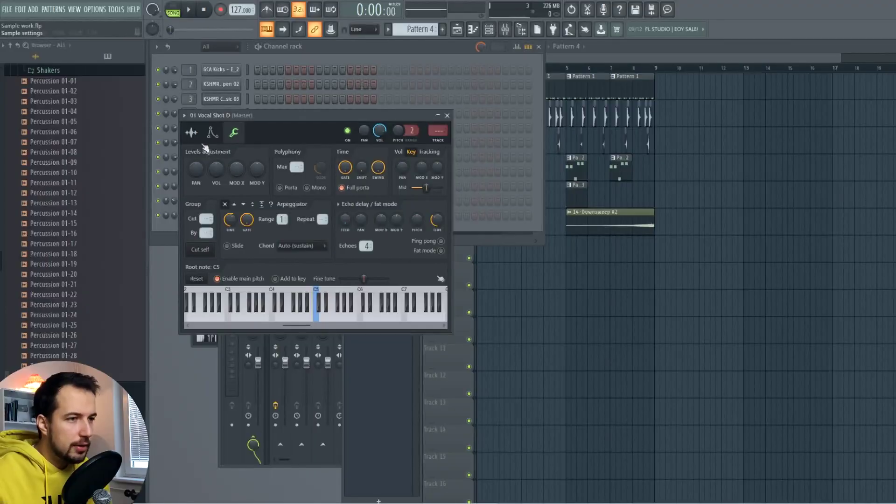
Preview the 01 Vocal Shot D sample and set its root note to D5
click(195, 134)
click(312, 319)
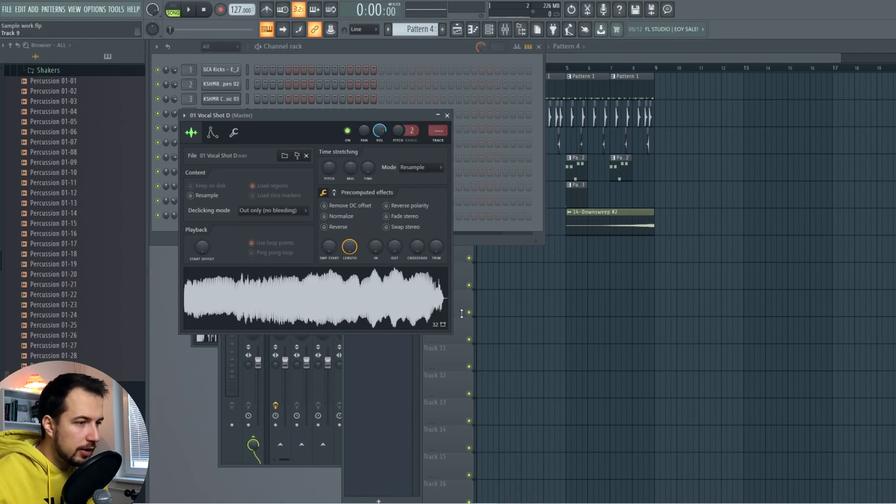
click(234, 132)
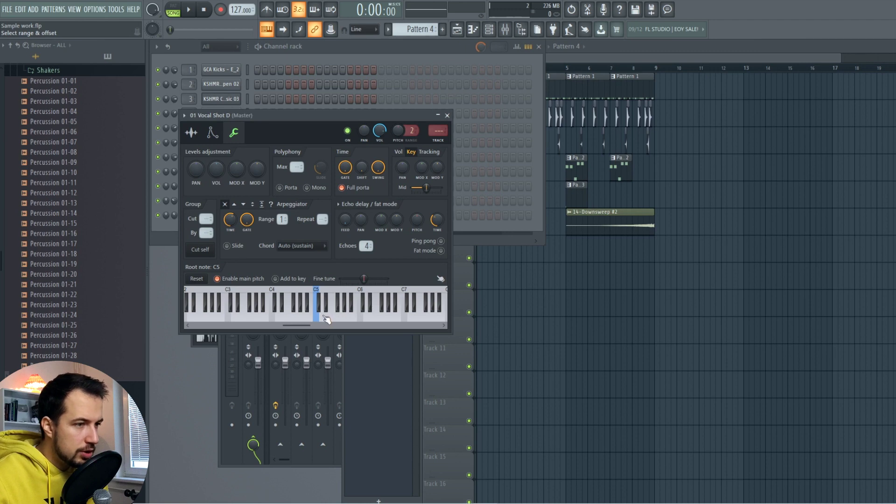
click(191, 133)
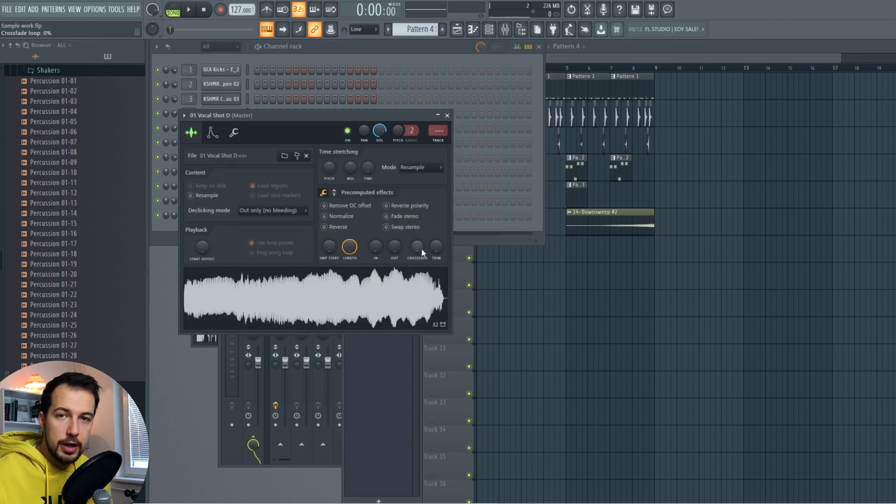
Increase the crossfade loop of the 01 Vocal Shot D sample, preview it and adjust its maximum polyphony
drag(422, 249, 421, 215)
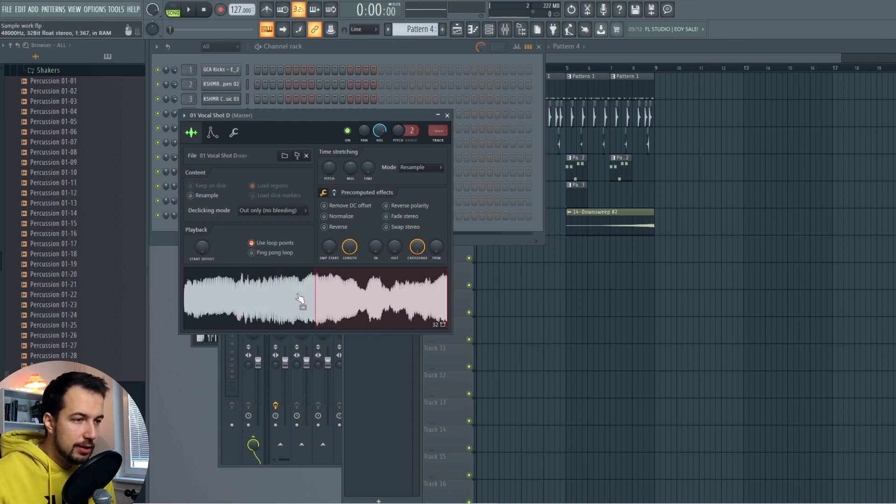
click(306, 292)
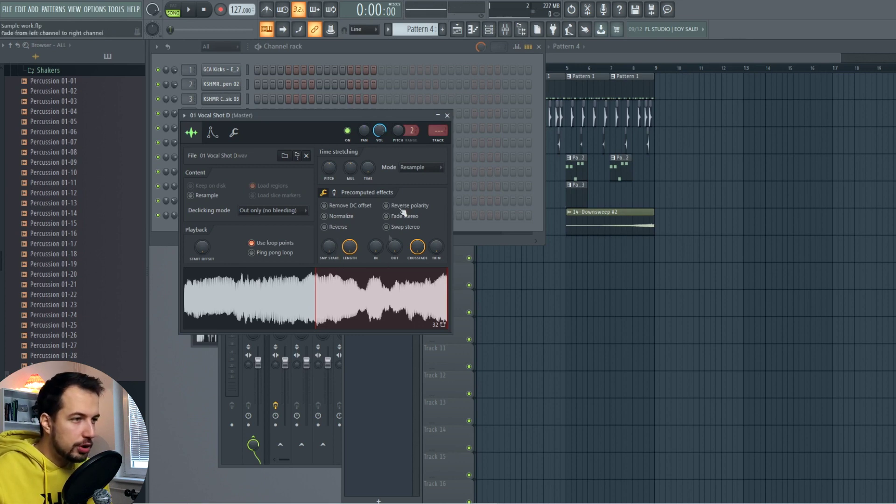
click(235, 134)
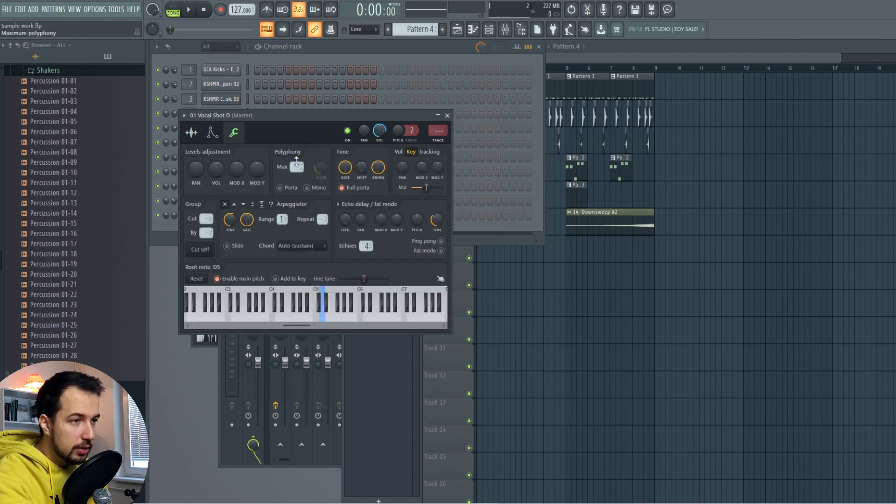
drag(298, 167, 297, 163)
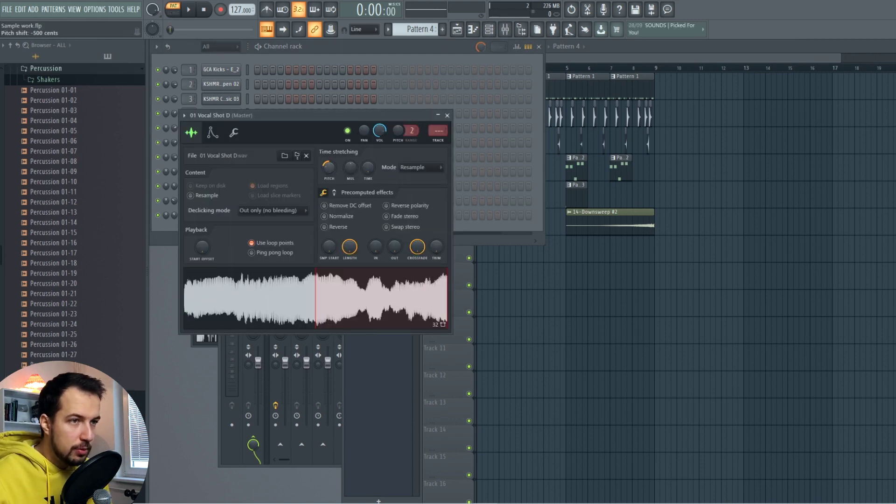
Shift the vocal shot's time-stretching pitch to about -500 cents and preview it with the Auto stretching mode
drag(330, 169, 331, 171)
click(273, 292)
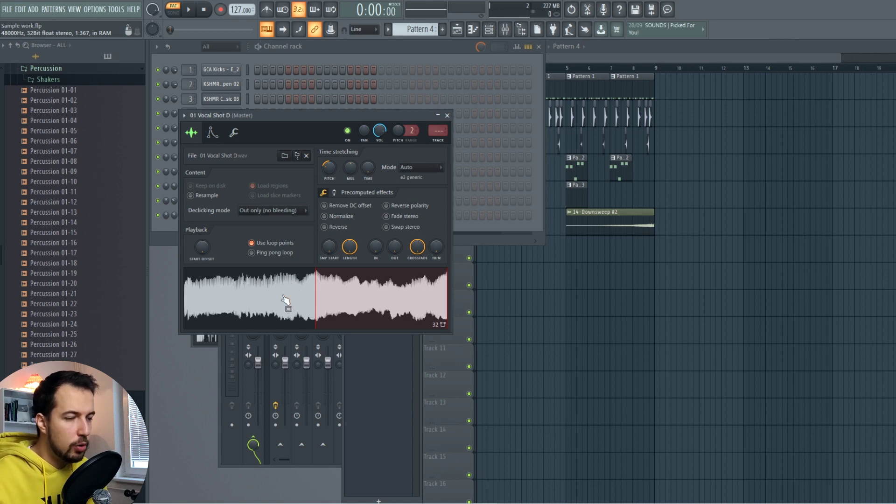
click(286, 298)
Compare the e3 mono and e3 generic stretching modes on the vocal shot by ear and raise its time-stretching pitch
click(420, 167)
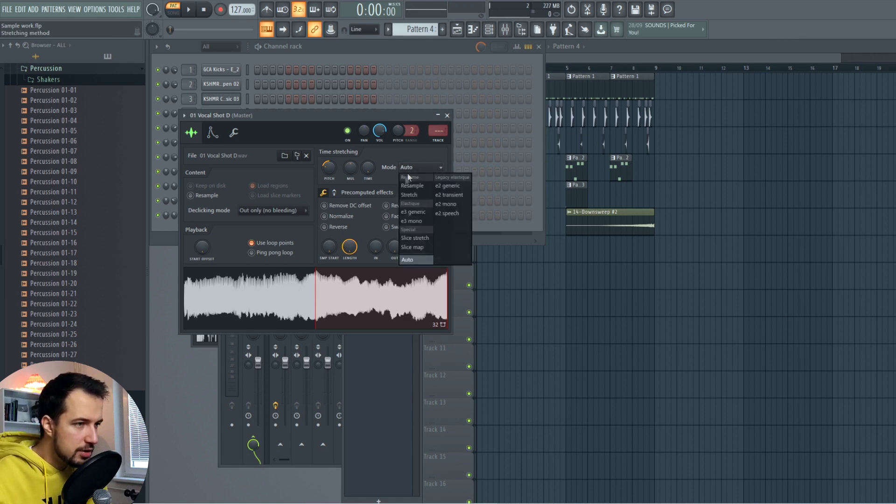
click(414, 220)
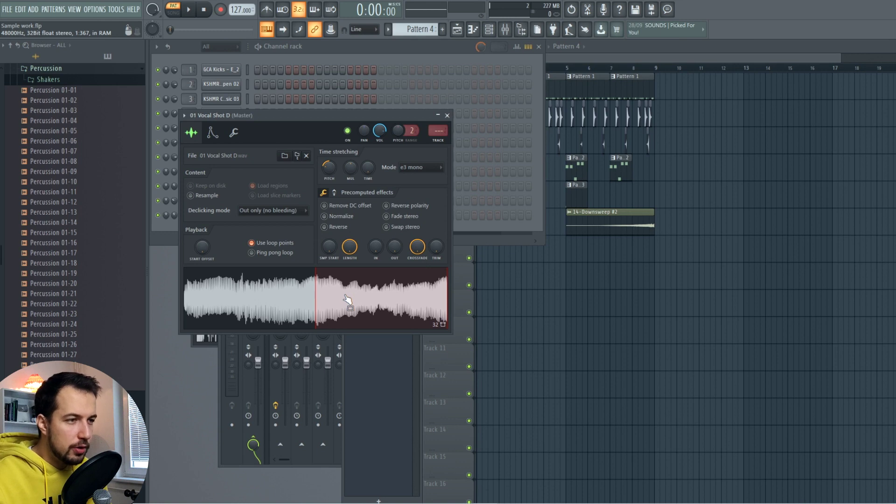
click(419, 168)
click(410, 210)
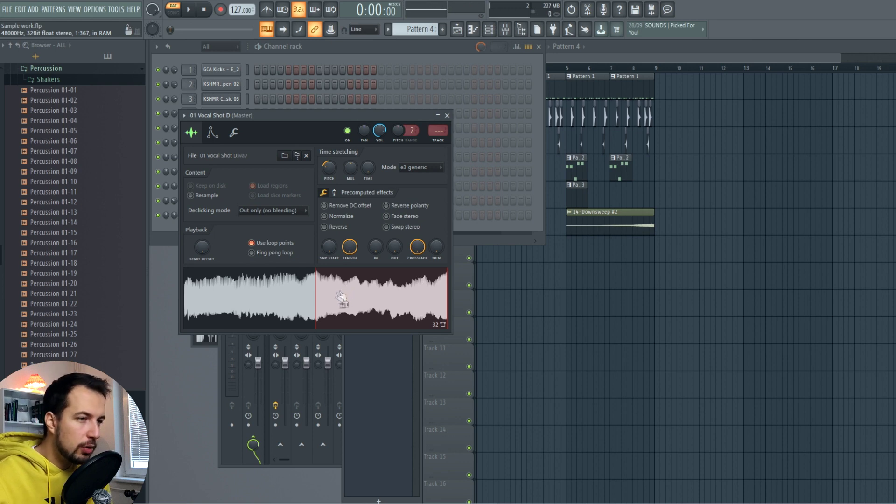
click(420, 167)
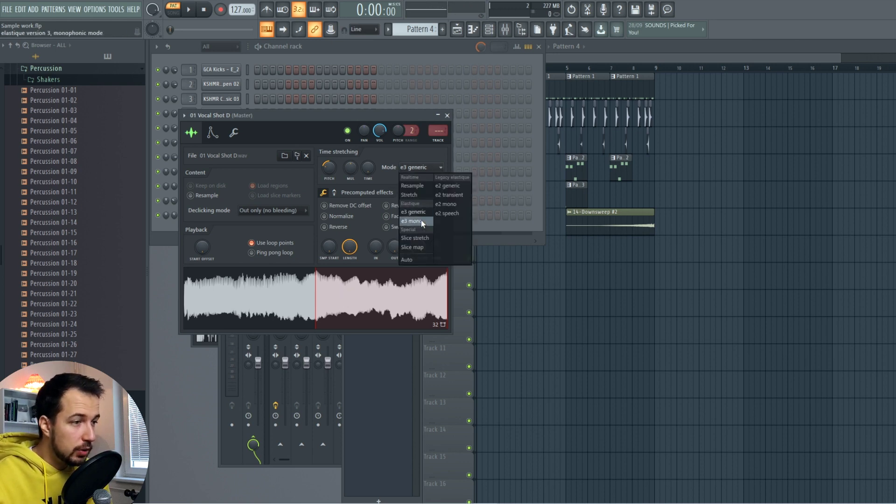
click(421, 220)
click(357, 286)
click(380, 301)
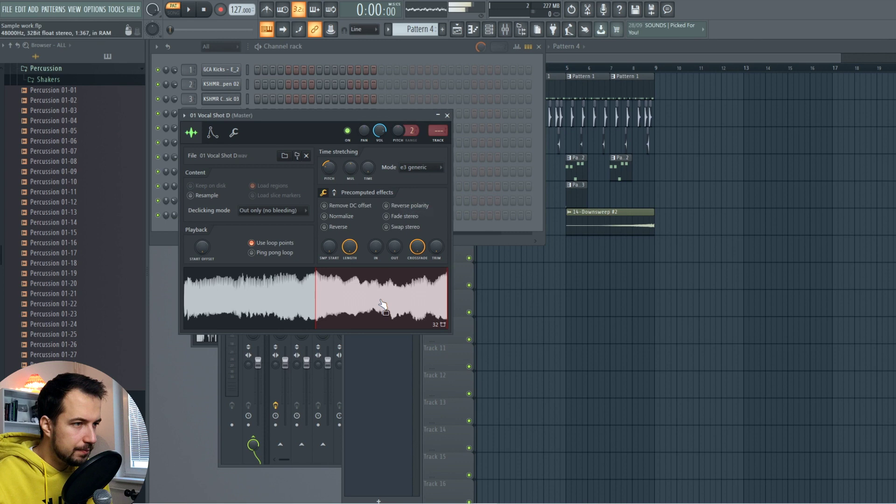
drag(329, 170, 329, 128)
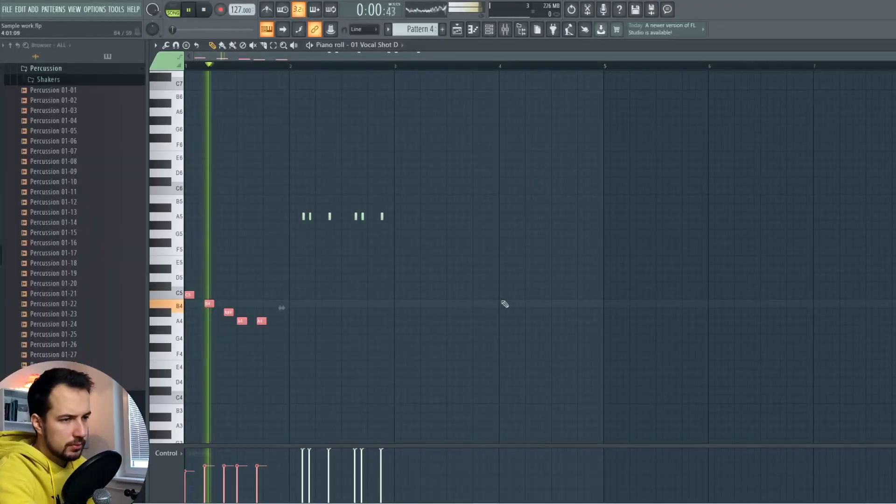
Play the song and select all the 01 Vocal Shot D notes of Pattern 4 in the piano roll
key(space)
key(space)
ctrl+click(400, 299)
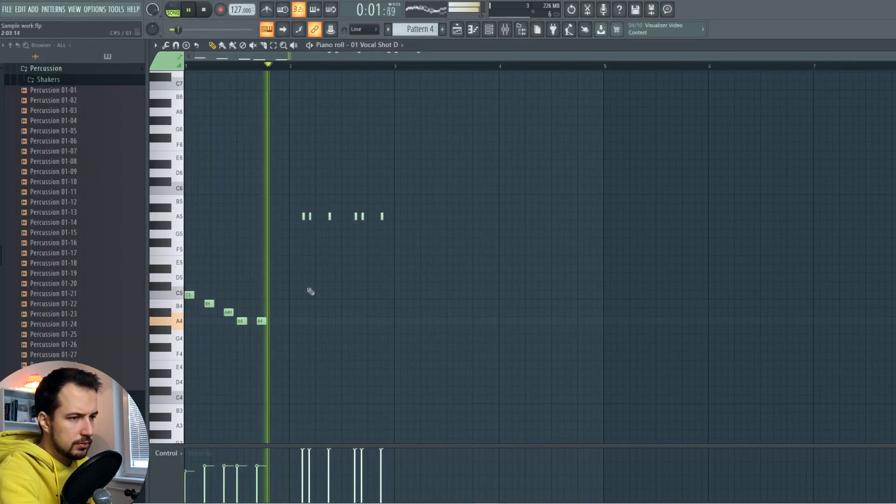
drag(446, 168, 182, 446)
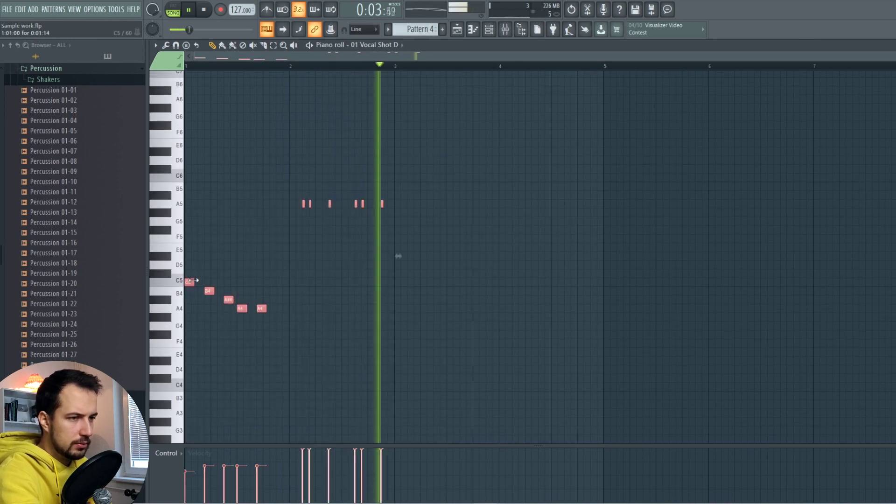